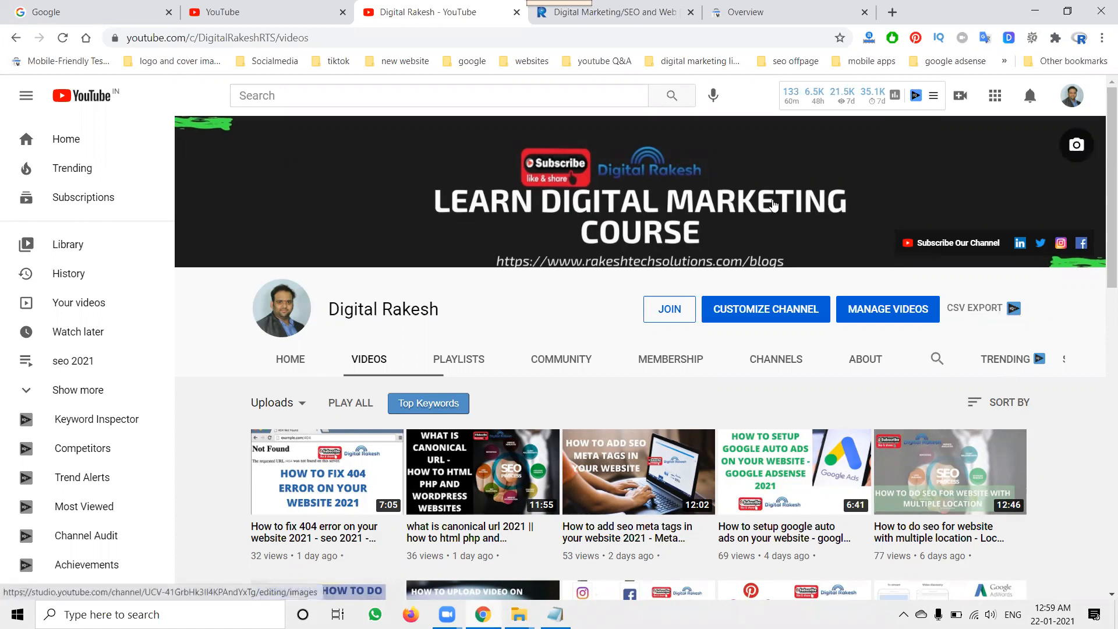
- Dismiss the subscribe popup on the Rakesh Tech Solutions website and look over its home page
{"action": "left_click", "coordinate": [628, 17]}
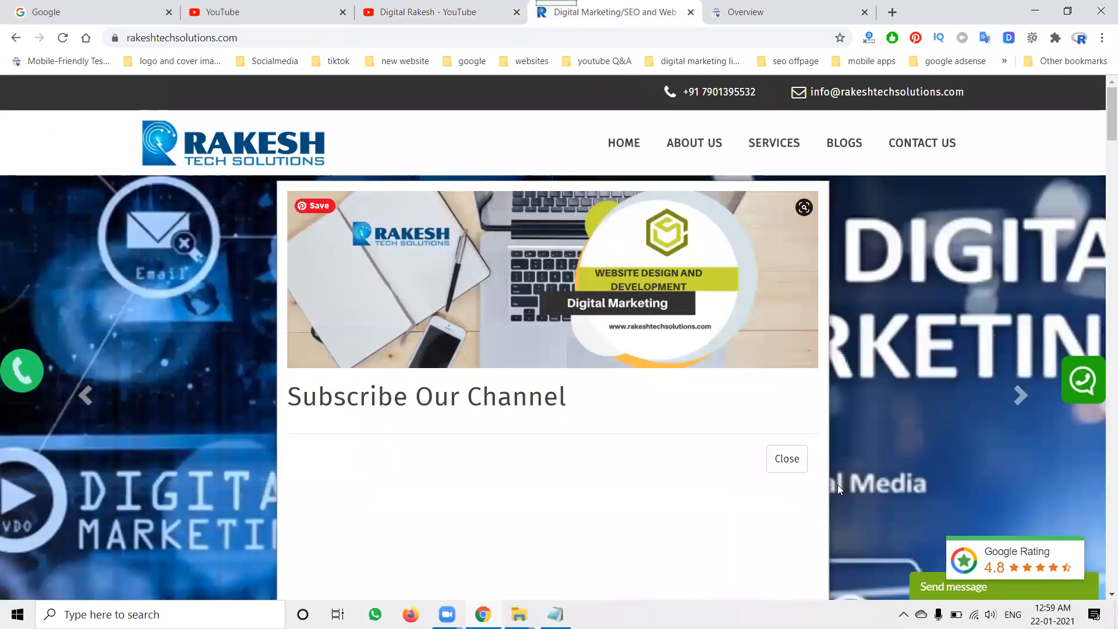
{"action": "left_click", "coordinate": [795, 466]}
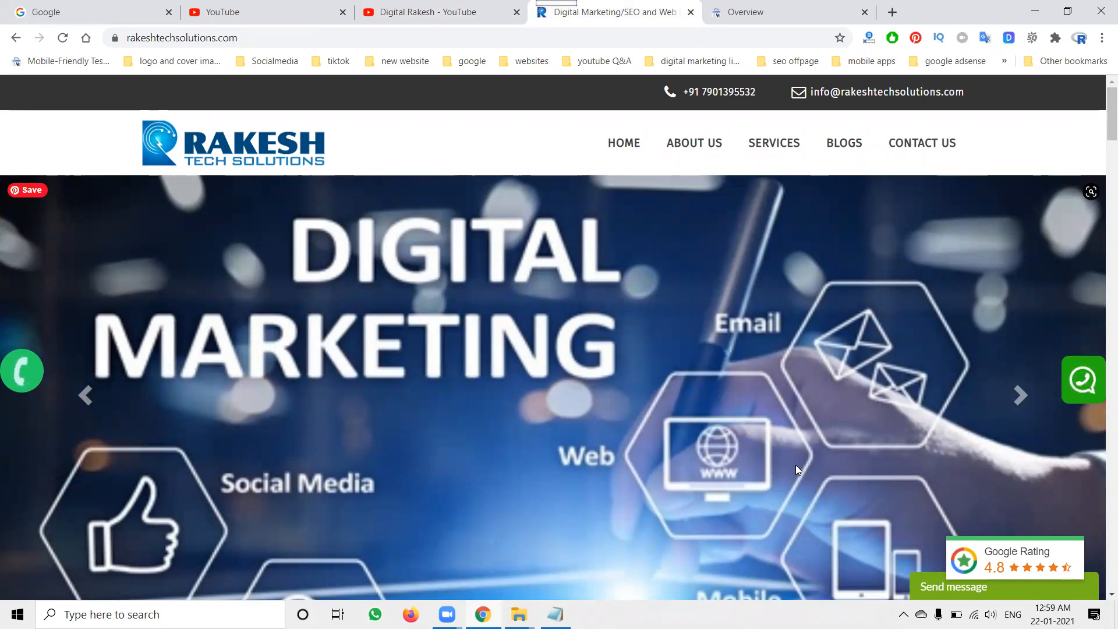
{"action": "scroll", "coordinate": [710, 411], "scroll_direction": "down", "scroll_amount": 5}
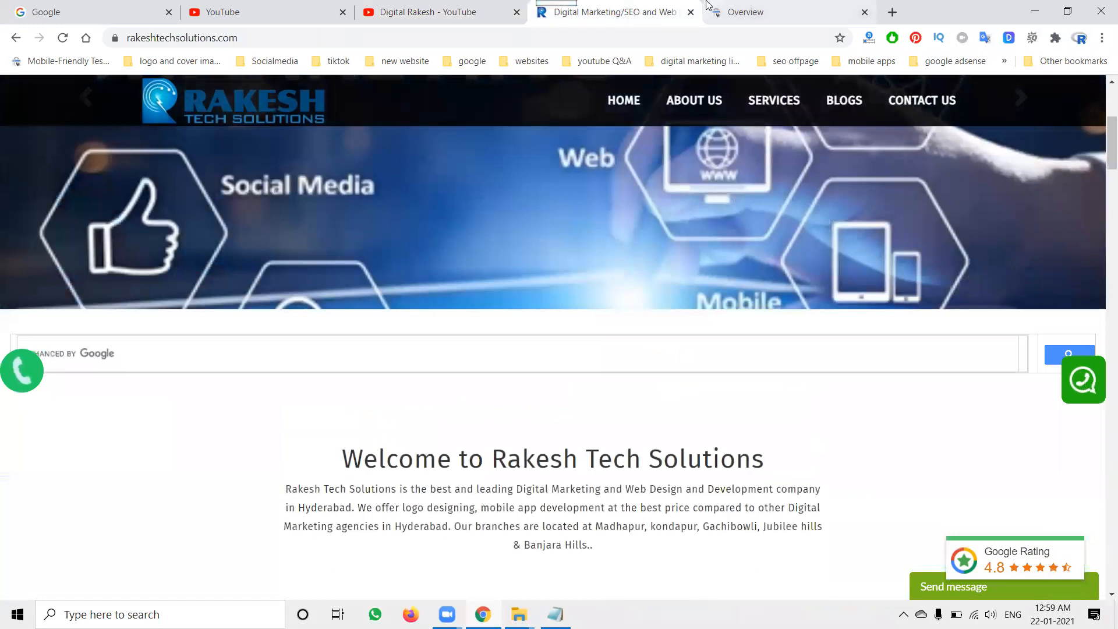
- Switch to Google Search Console and filter the index Coverage report to show only excluded pages
{"action": "left_click", "coordinate": [729, 6]}
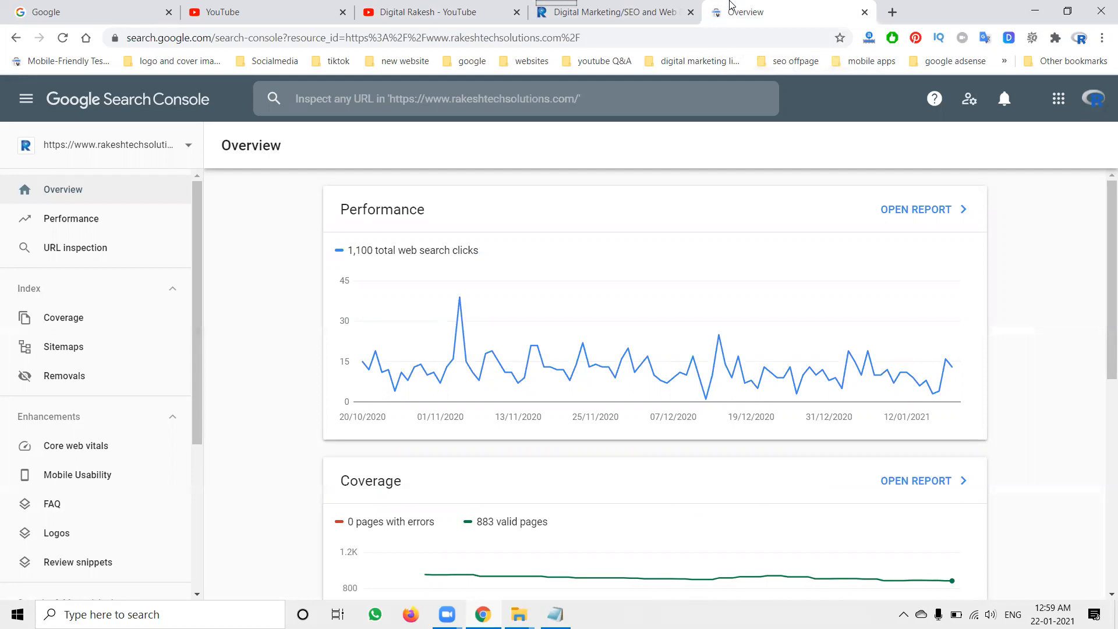
{"action": "left_click", "coordinate": [91, 321]}
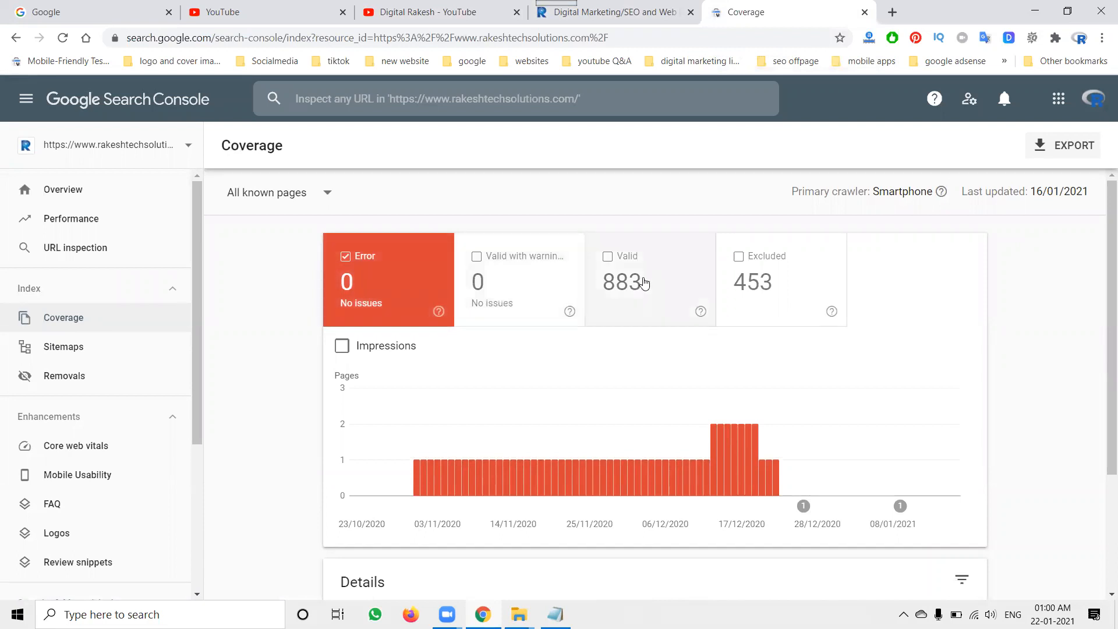
{"action": "left_click", "coordinate": [784, 283]}
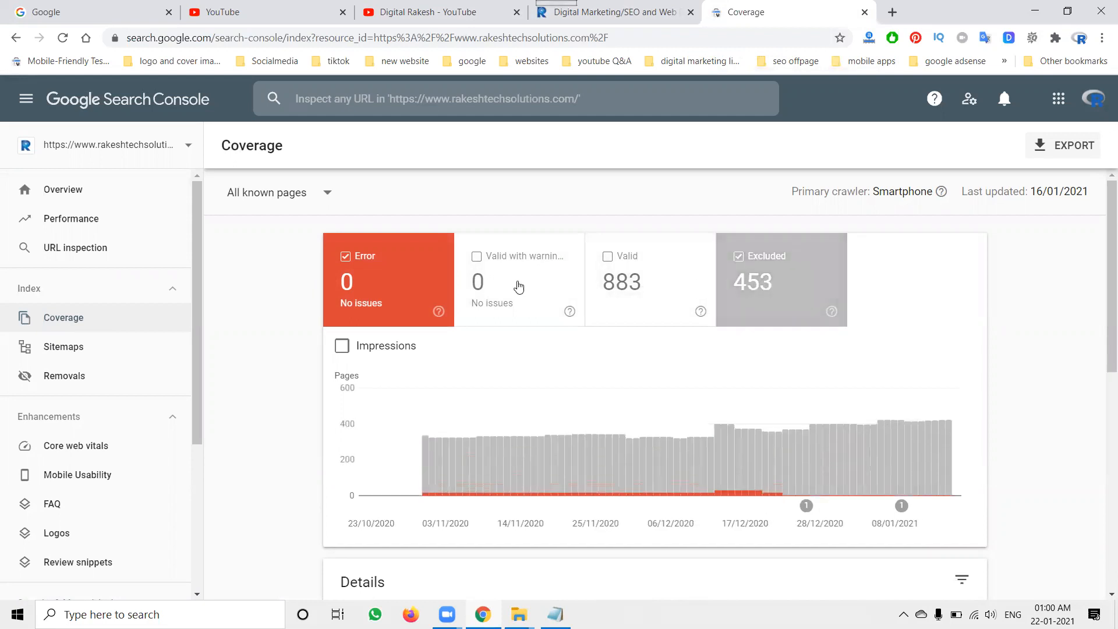
{"action": "left_click", "coordinate": [346, 277]}
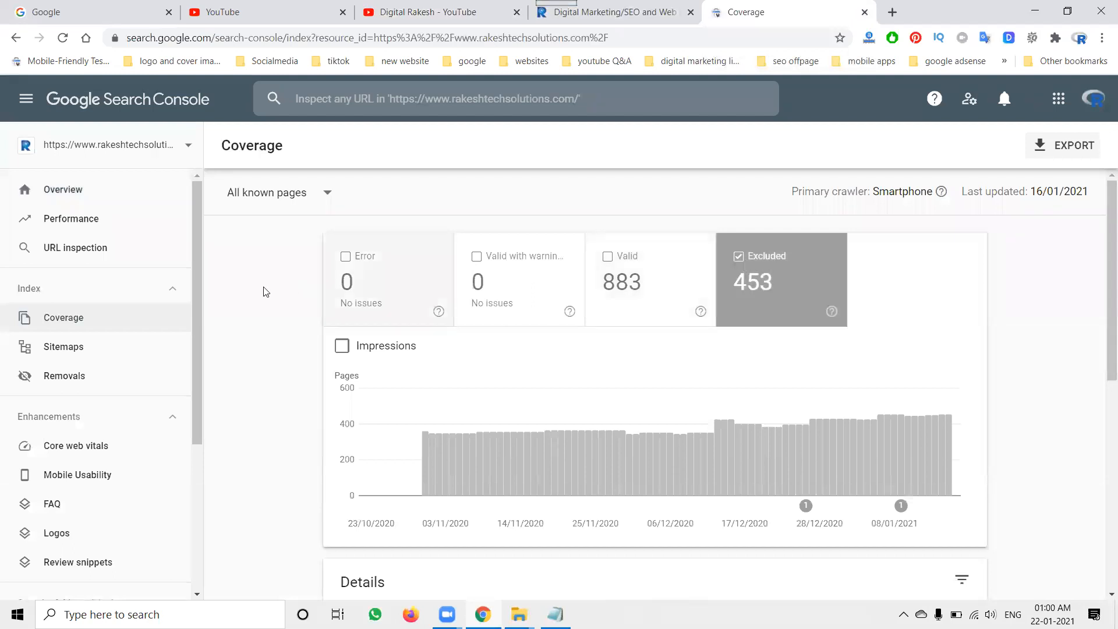
- Open the "Crawled - currently not indexed" issue from the coverage details and bring up its example URLs
{"action": "scroll", "coordinate": [198, 332], "scroll_direction": "down", "scroll_amount": 1}
{"action": "scroll", "coordinate": [261, 335], "scroll_direction": "down", "scroll_amount": 2}
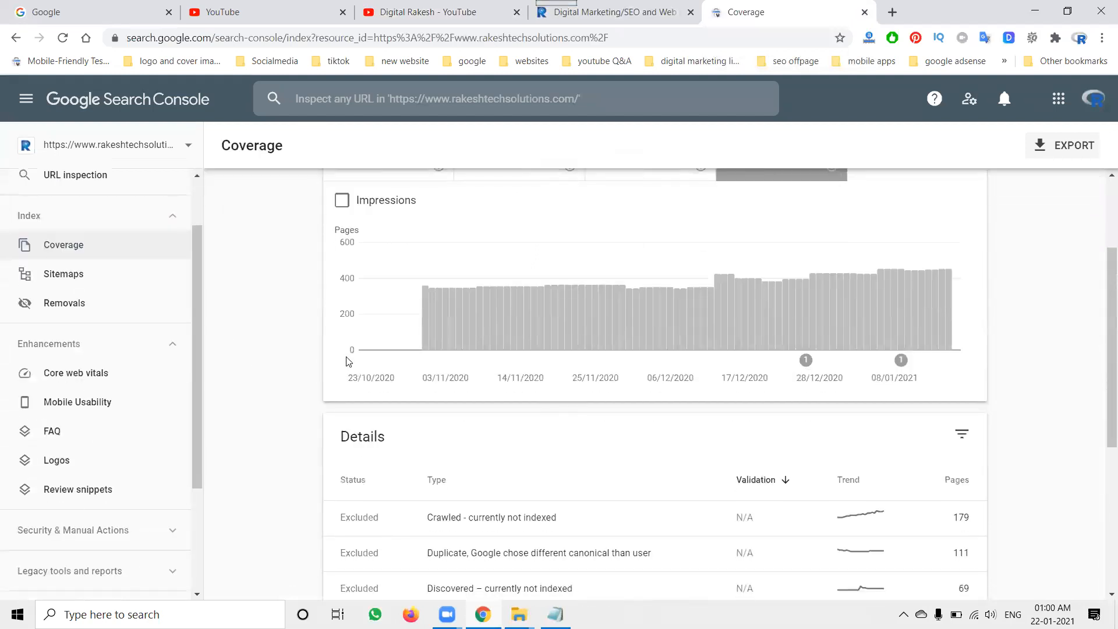
{"action": "scroll", "coordinate": [394, 355], "scroll_direction": "down", "scroll_amount": 3}
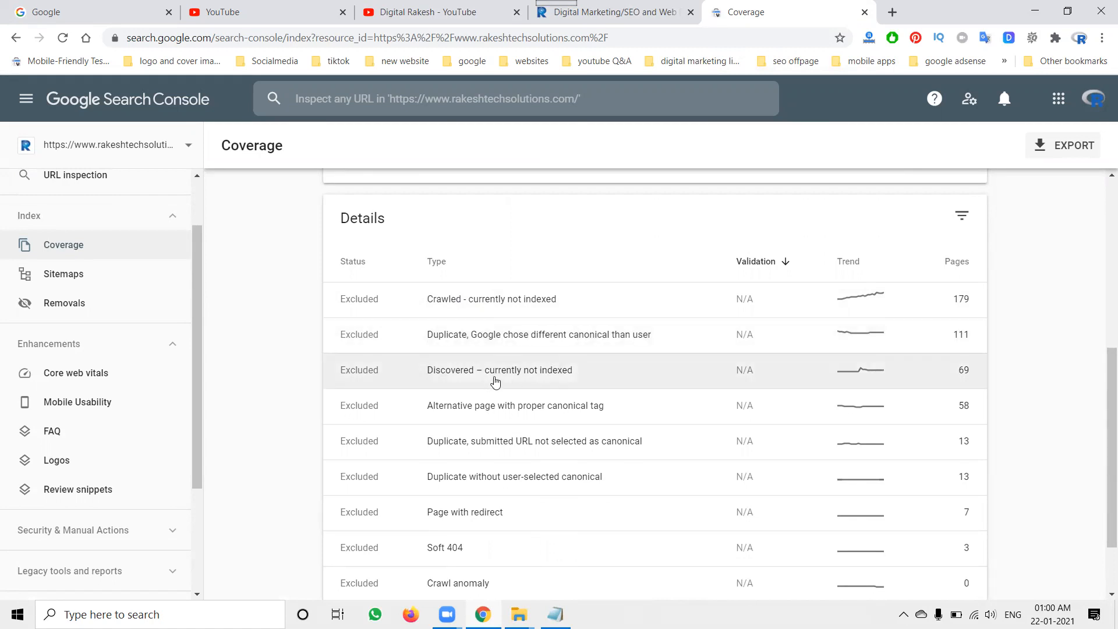
{"action": "left_click", "coordinate": [506, 300]}
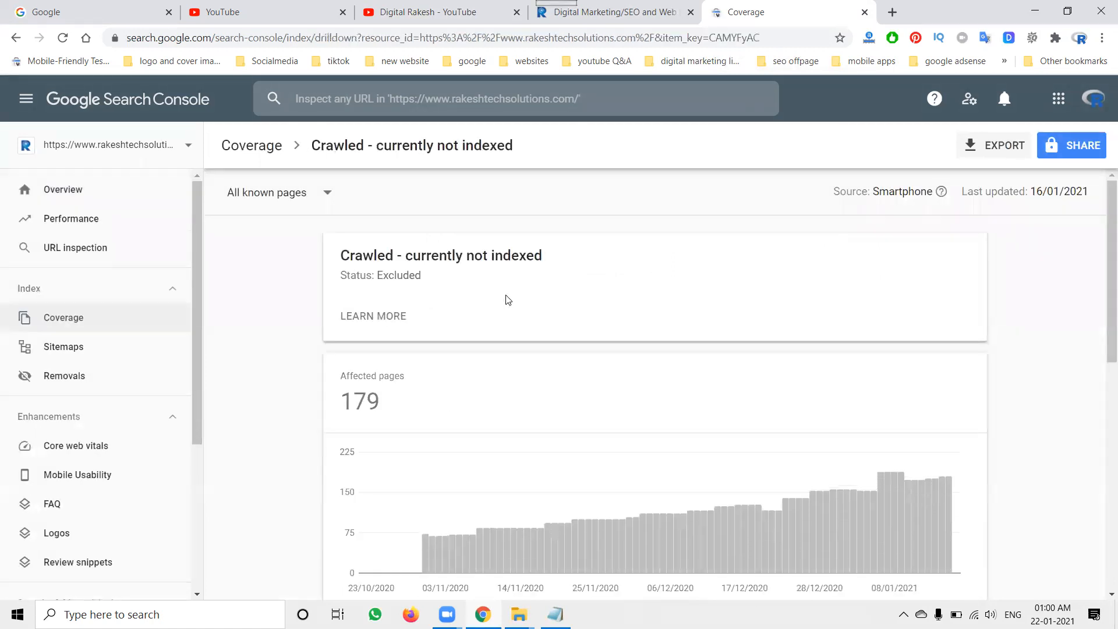
{"action": "scroll", "coordinate": [457, 309], "scroll_direction": "down", "scroll_amount": 3}
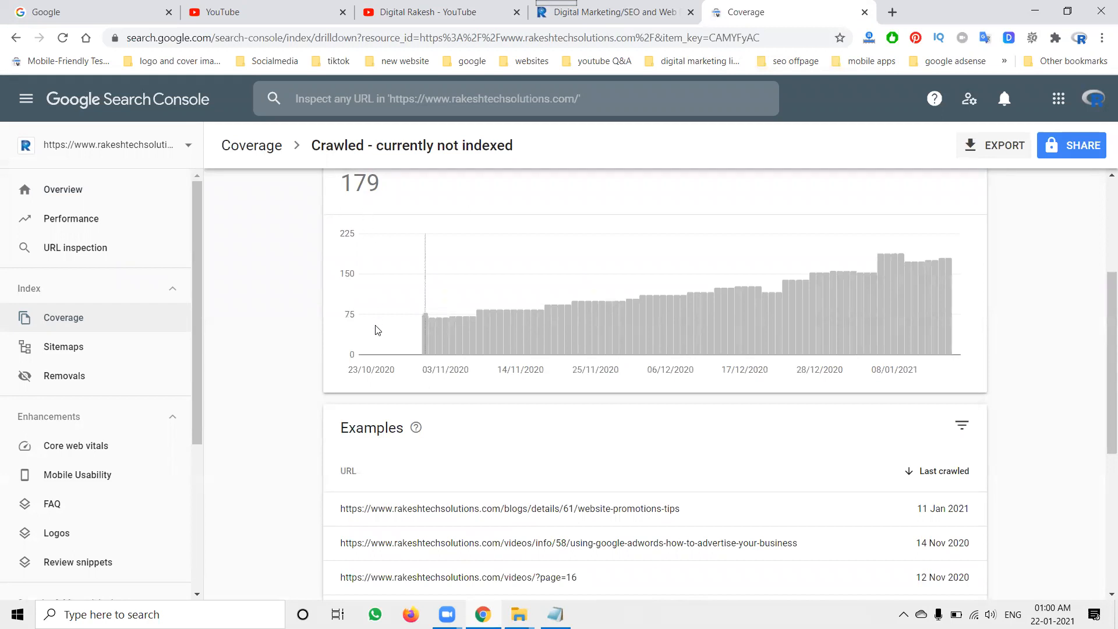
{"action": "scroll", "coordinate": [375, 327], "scroll_direction": "down", "scroll_amount": 3}
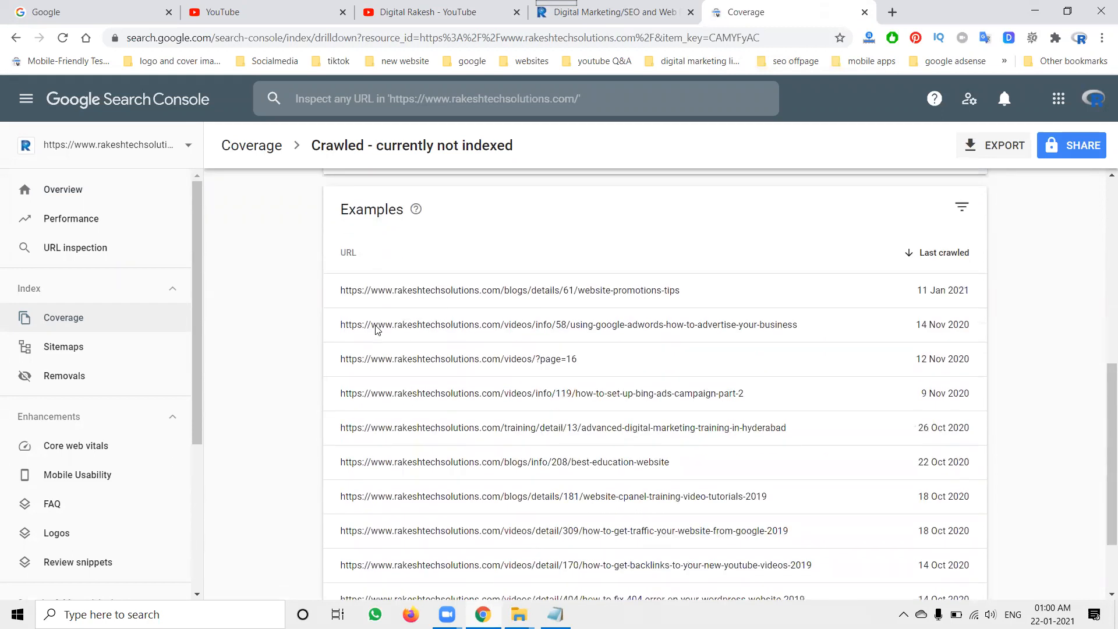
- Select the advanced-digital-marketing-training-in-hyderabad example URL, open its robots.txt blocking test, and close the tester
{"action": "left_click", "coordinate": [588, 428]}
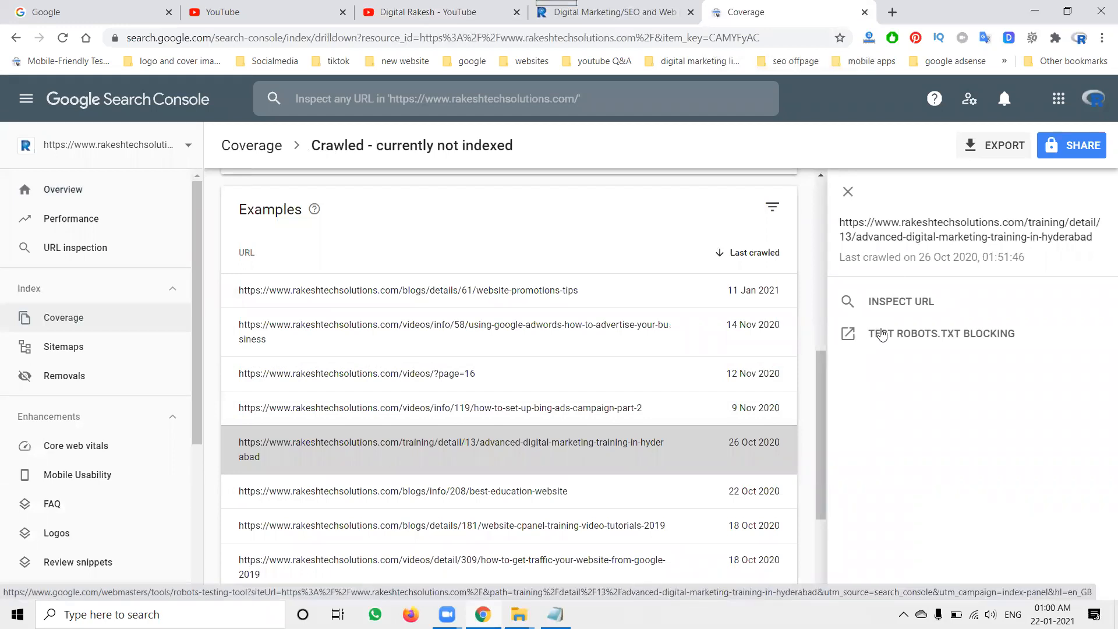
{"action": "left_click", "coordinate": [882, 334]}
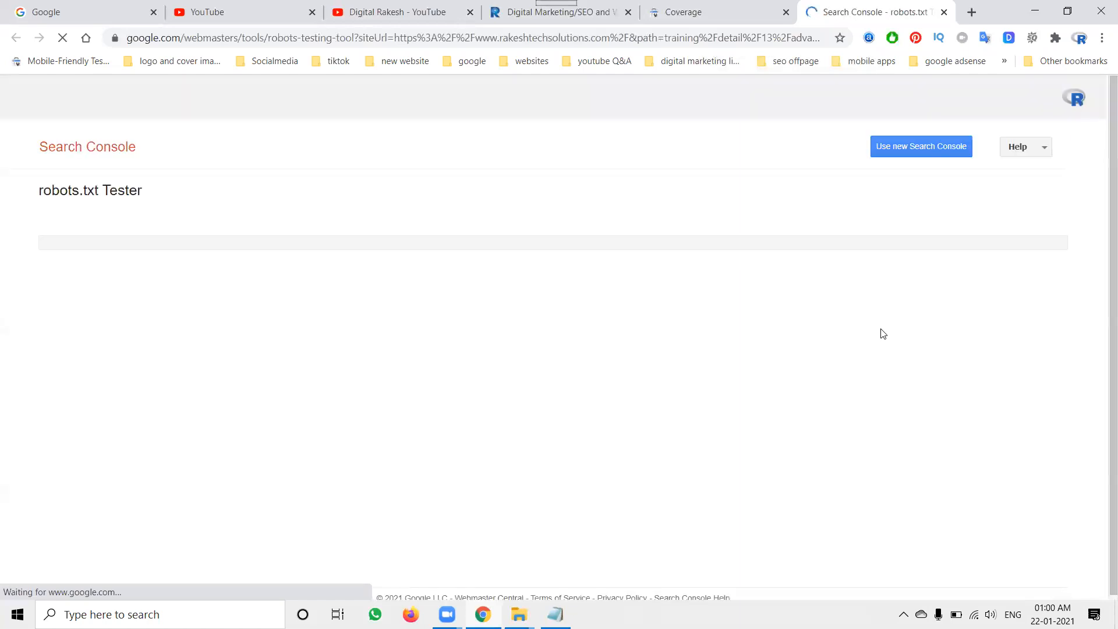
{"action": "left_click", "coordinate": [944, 12]}
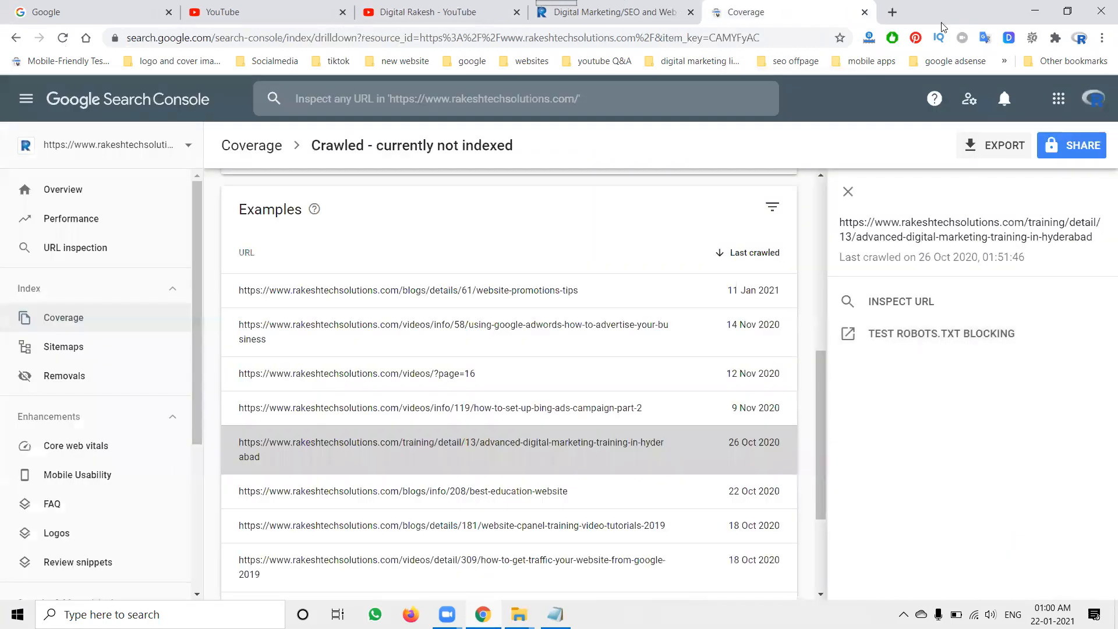
- Inspect the selected training page URL, request its indexing, and start a live URL test
{"action": "left_click", "coordinate": [910, 307]}
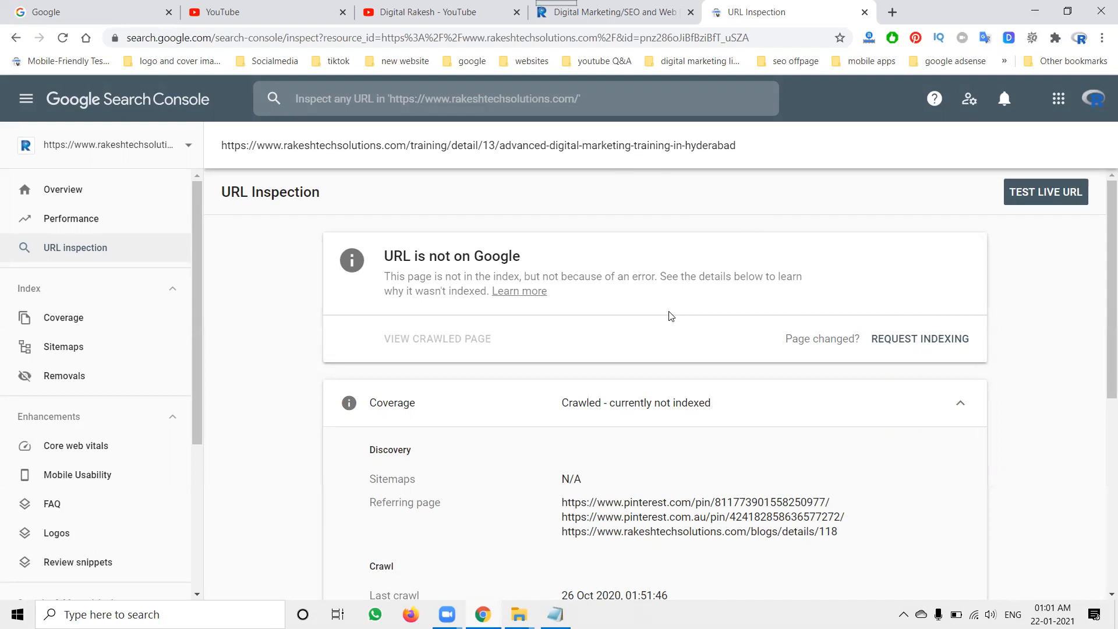
{"action": "left_click", "coordinate": [898, 342]}
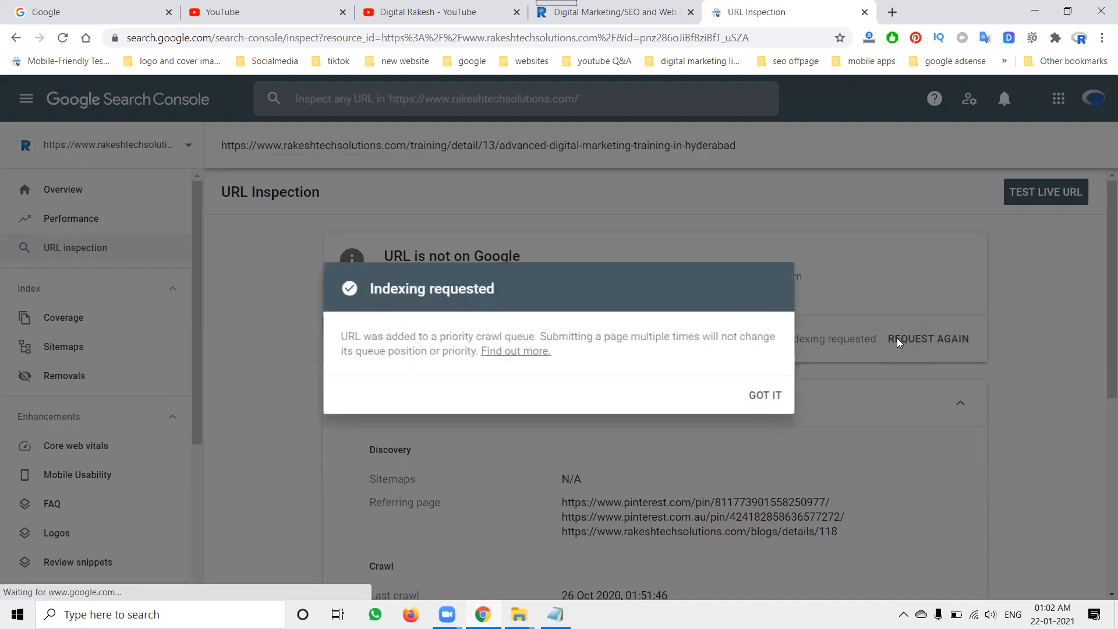
{"action": "left_click", "coordinate": [755, 401]}
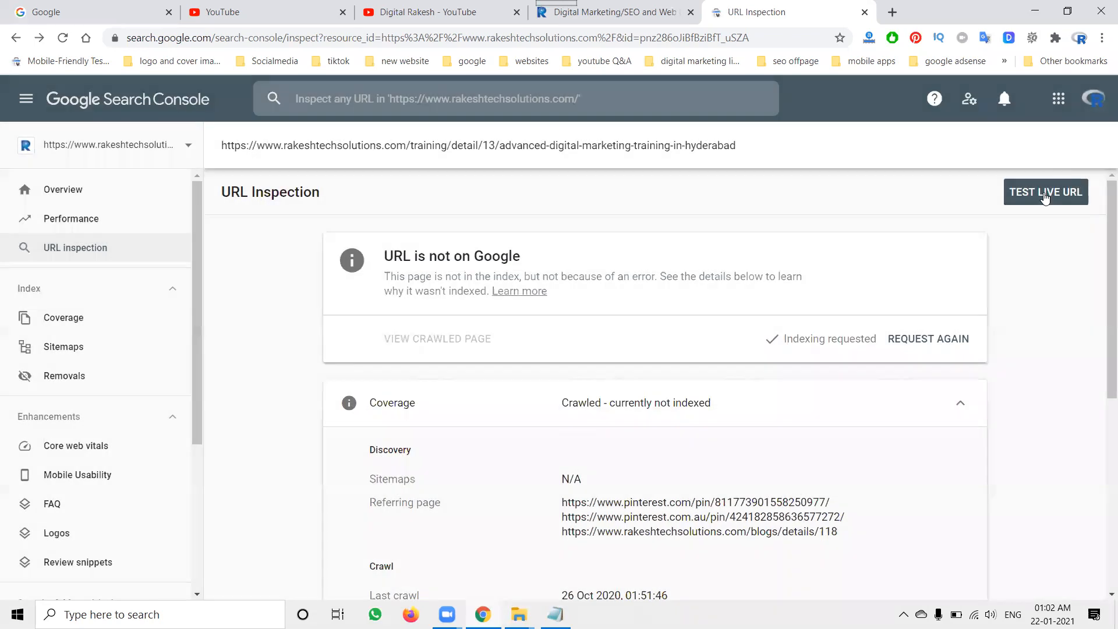
{"action": "left_click", "coordinate": [1043, 192]}
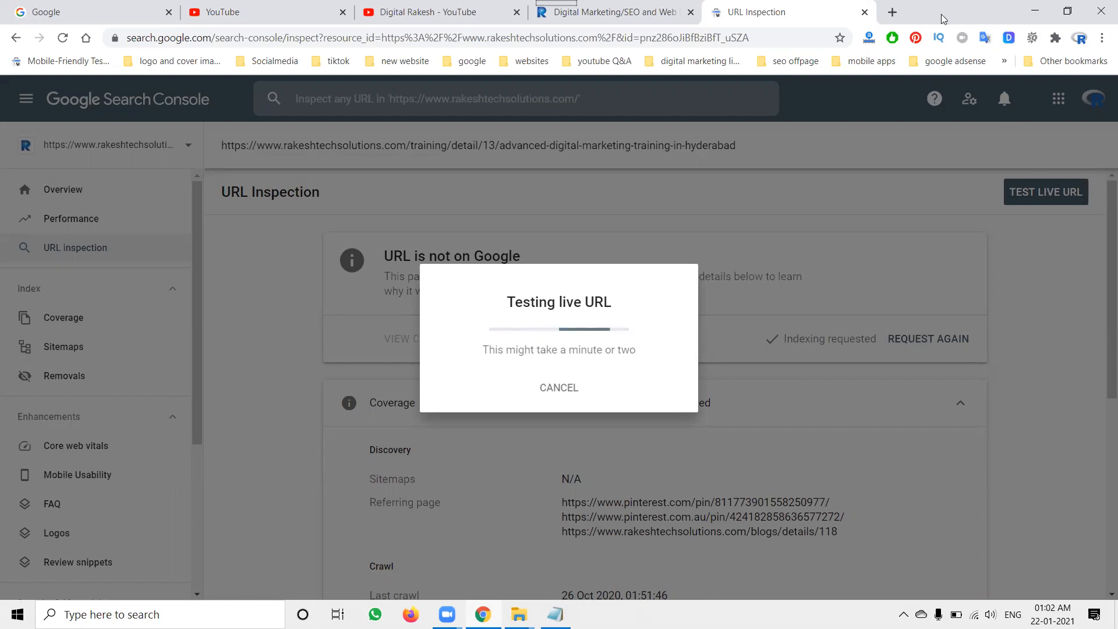
- Open xml-sitemaps.com in a new browser tab
{"action": "left_click", "coordinate": [897, 15]}
{"action": "type", "text": "xml"}
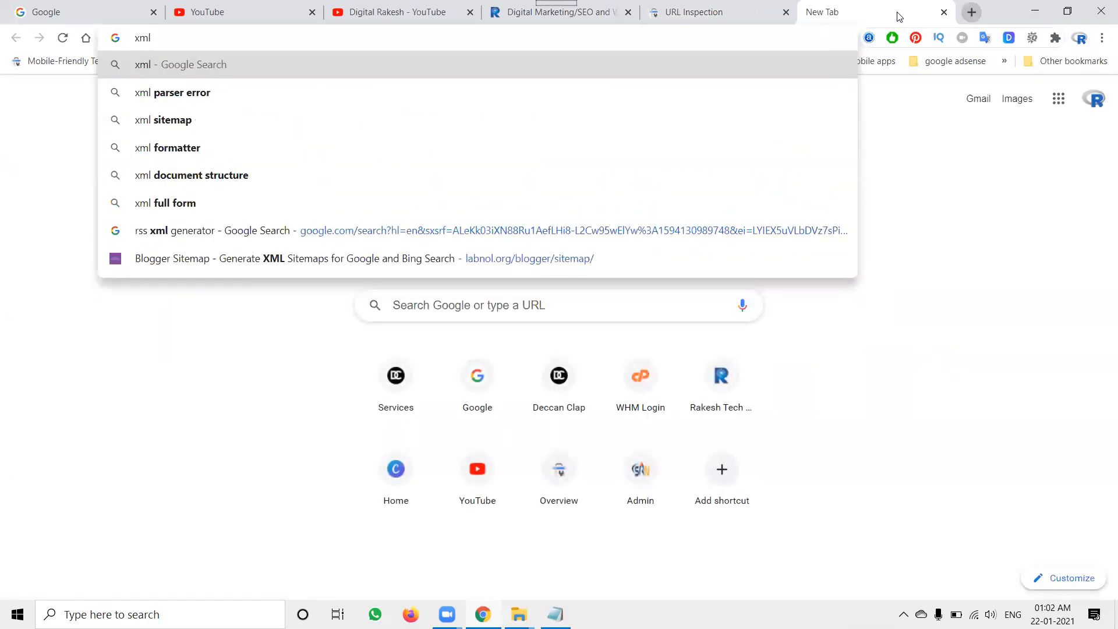
{"action": "type", "text": "-sitemaps"}
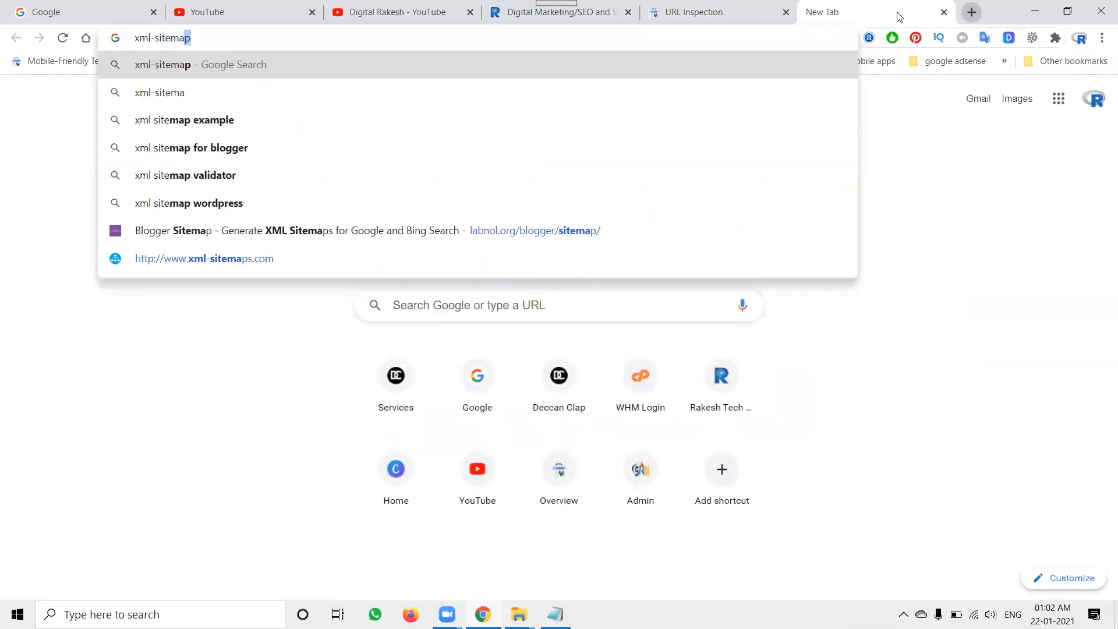
{"action": "type", "text": ".com"}
{"action": "key", "text": "Return"}
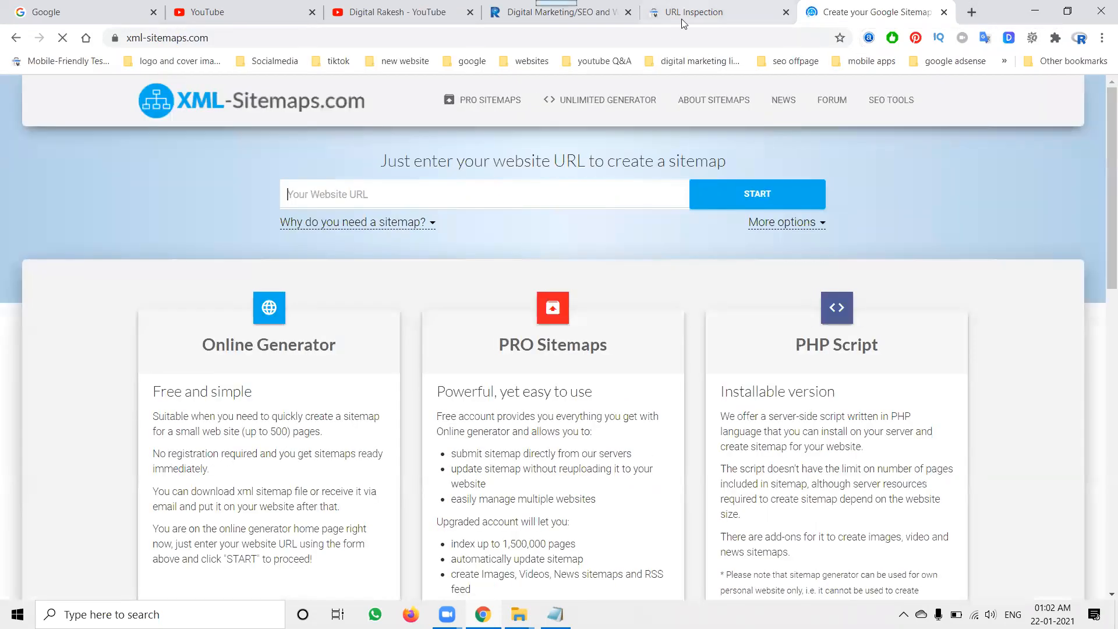
{"action": "type", "text": "https://www.gayathrimathaastrology.com/"}
{"action": "left_click", "coordinate": [520, 14]}
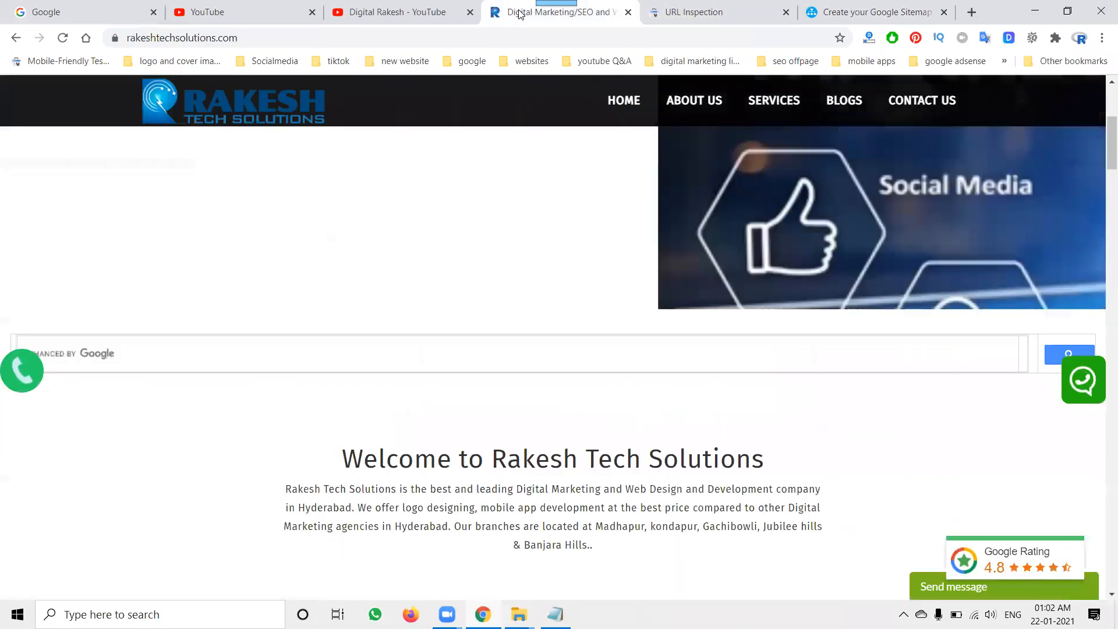
{"action": "left_click", "coordinate": [499, 35]}
{"action": "key", "text": "ctrl+c"}
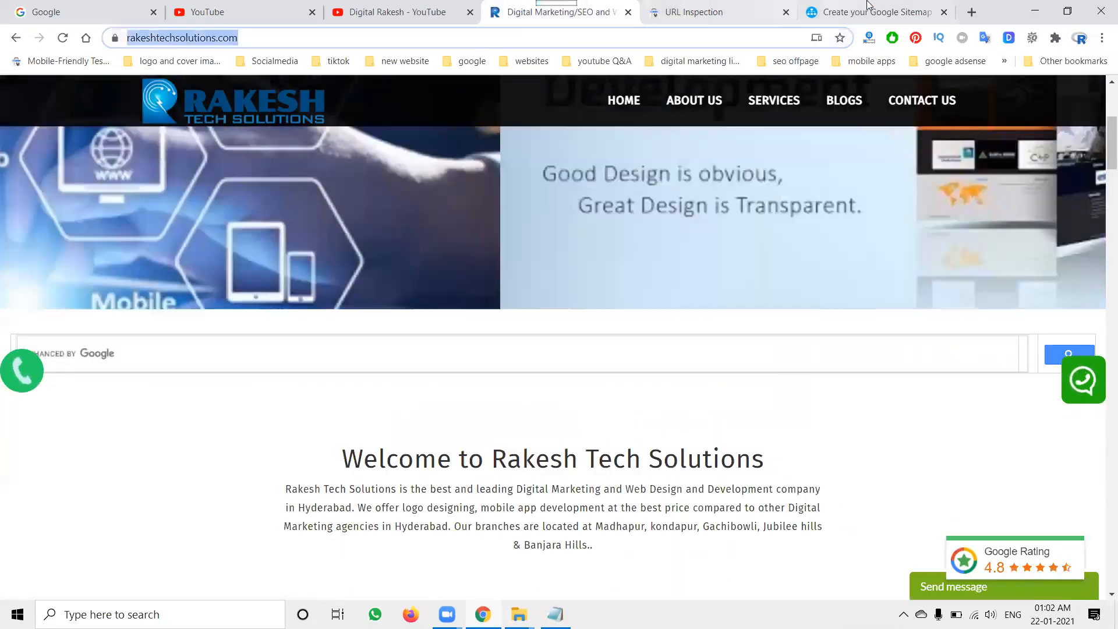
{"action": "left_click", "coordinate": [861, 11]}
{"action": "left_click_drag", "start_coordinate": [345, 196], "coordinate": [450, 197]}
{"action": "key", "text": "ctrl+a"}
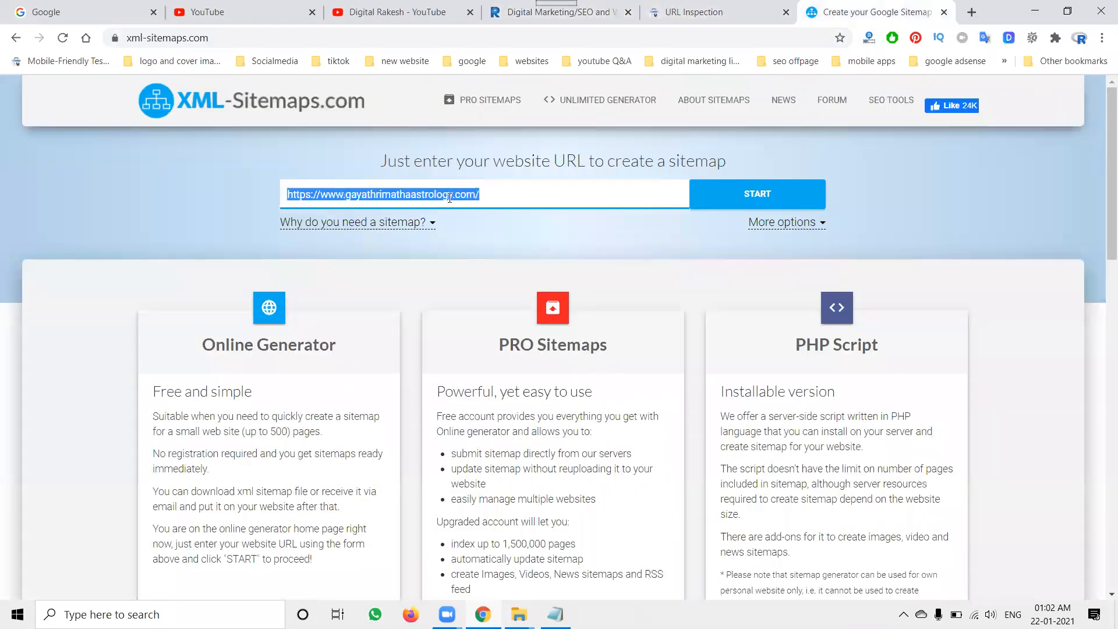
{"action": "key", "text": "ctrl+v"}
- Choose a "Change Frequency" value in the sitemap generator's extra options and start crawling the website
{"action": "left_click", "coordinate": [778, 230]}
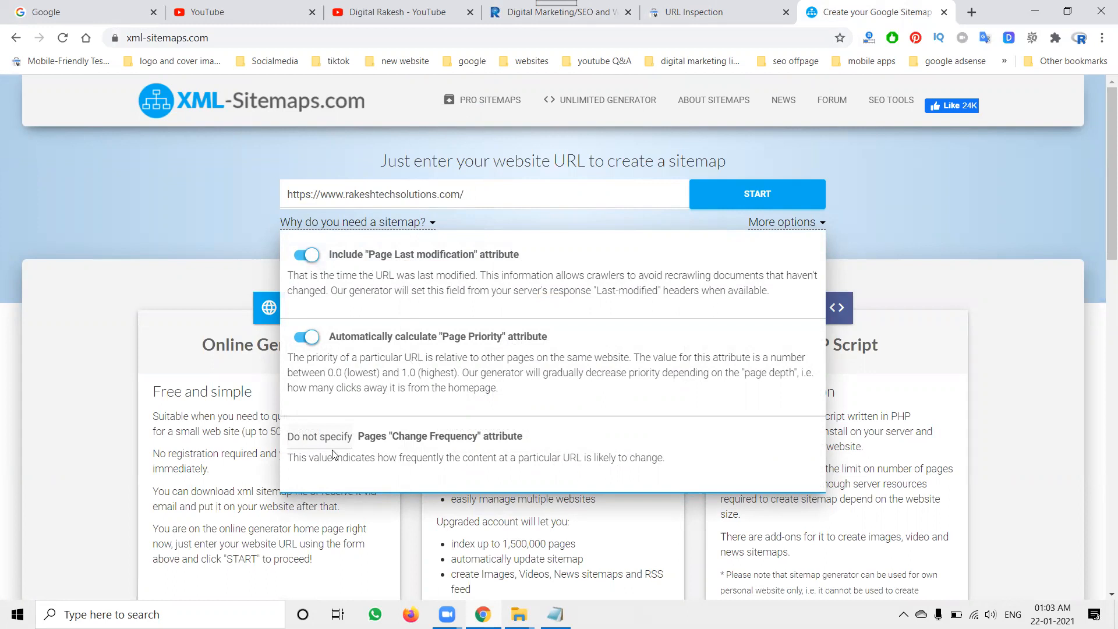
{"action": "left_click", "coordinate": [319, 438]}
{"action": "left_click", "coordinate": [312, 472]}
{"action": "left_click", "coordinate": [735, 199]}
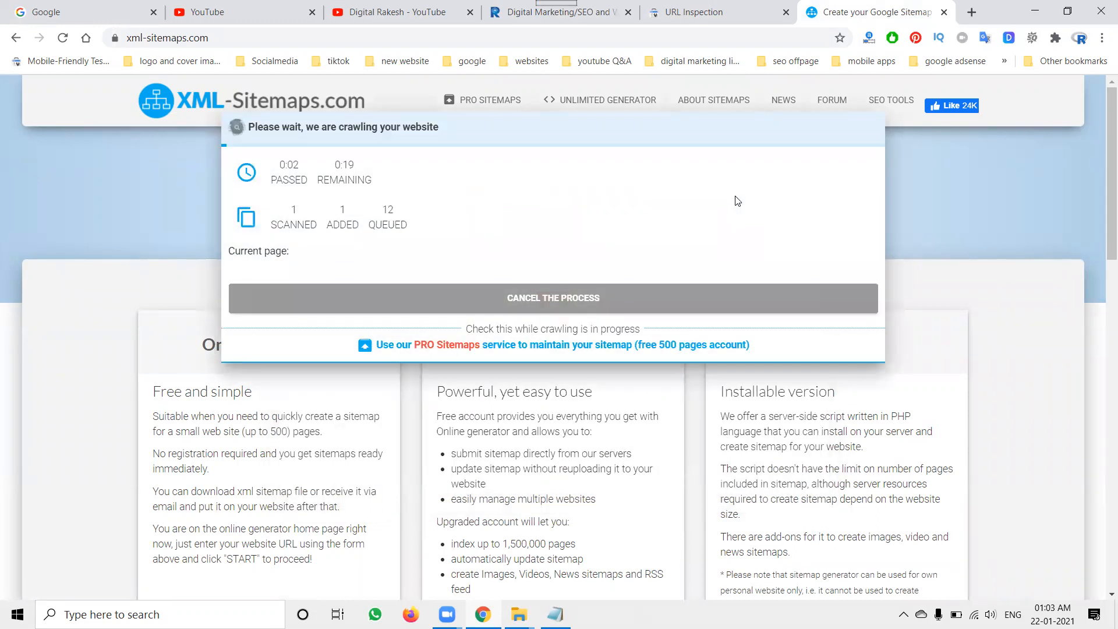
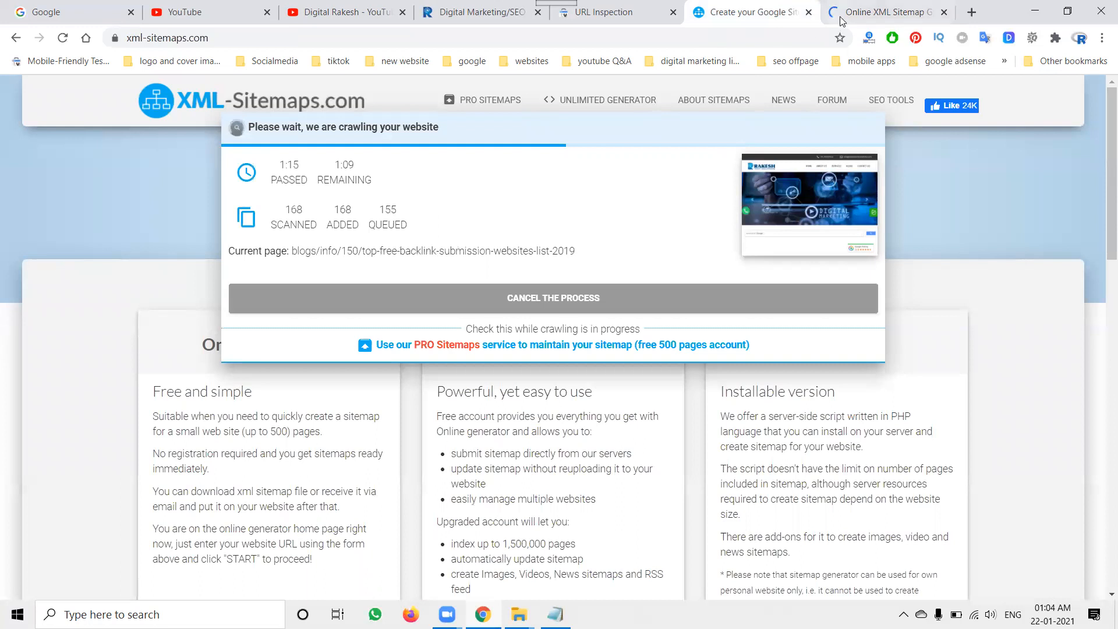
- Examine the available crawl page limits in the NimTools XML Sitemap Generator form
{"action": "scroll", "coordinate": [675, 256], "scroll_direction": "down", "scroll_amount": 7}
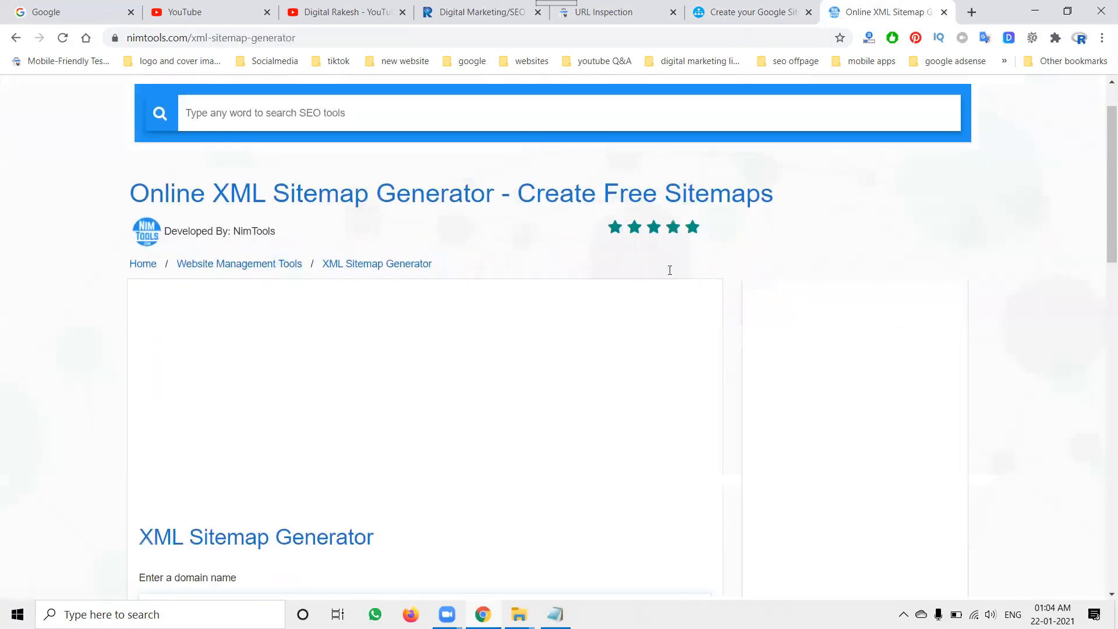
{"action": "left_click", "coordinate": [220, 426]}
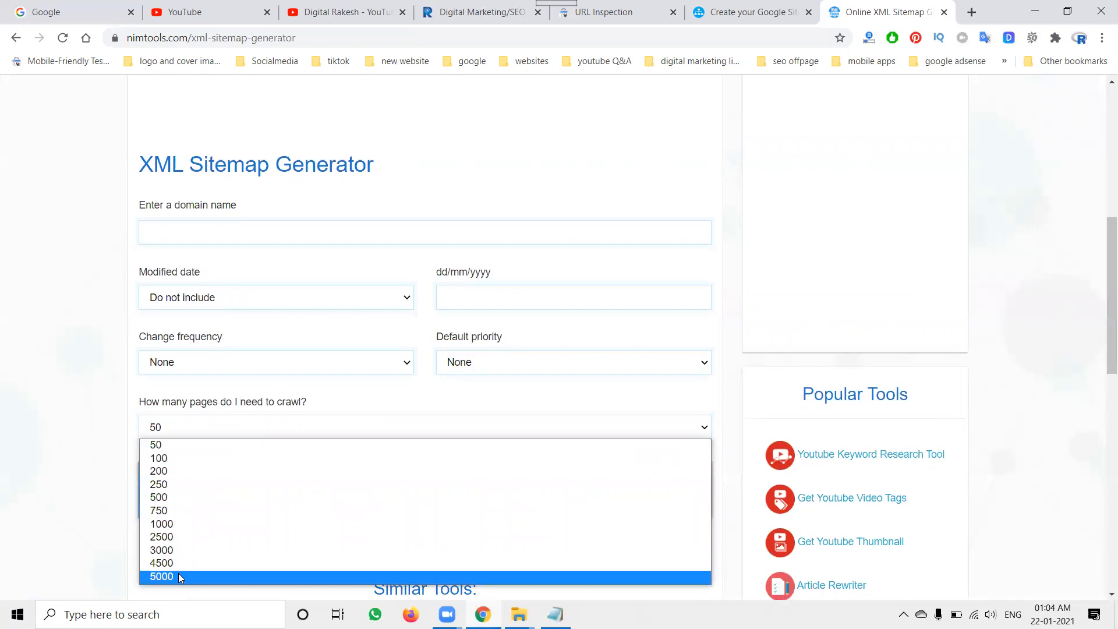
{"action": "left_click", "coordinate": [66, 406]}
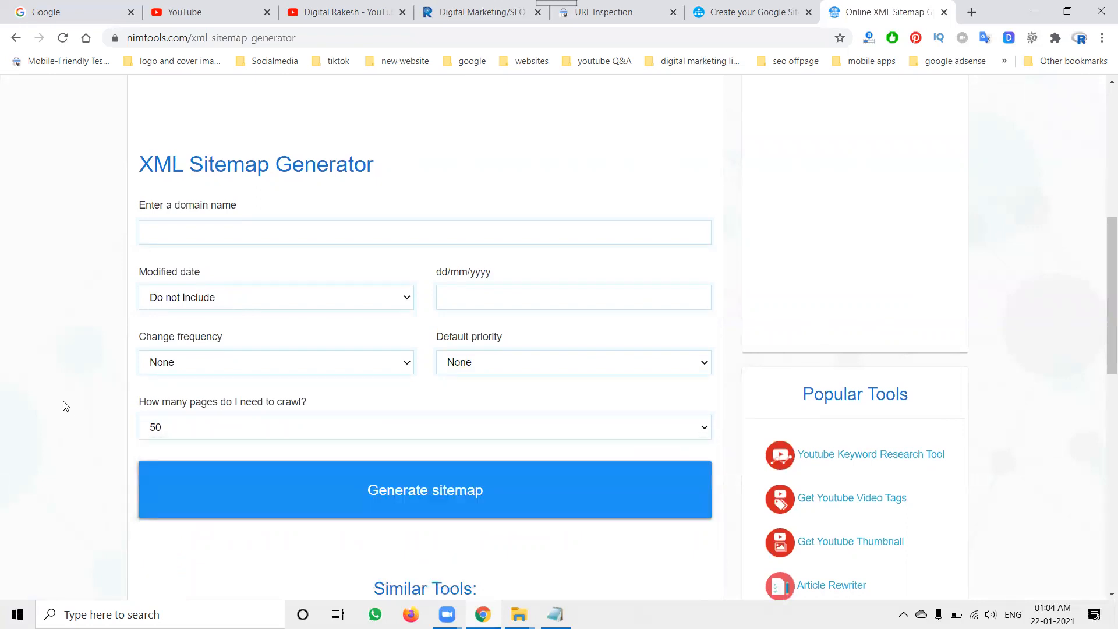
- Return to the Search Console live test of the training page and view the tested page's HTML
{"action": "left_click", "coordinate": [621, 23]}
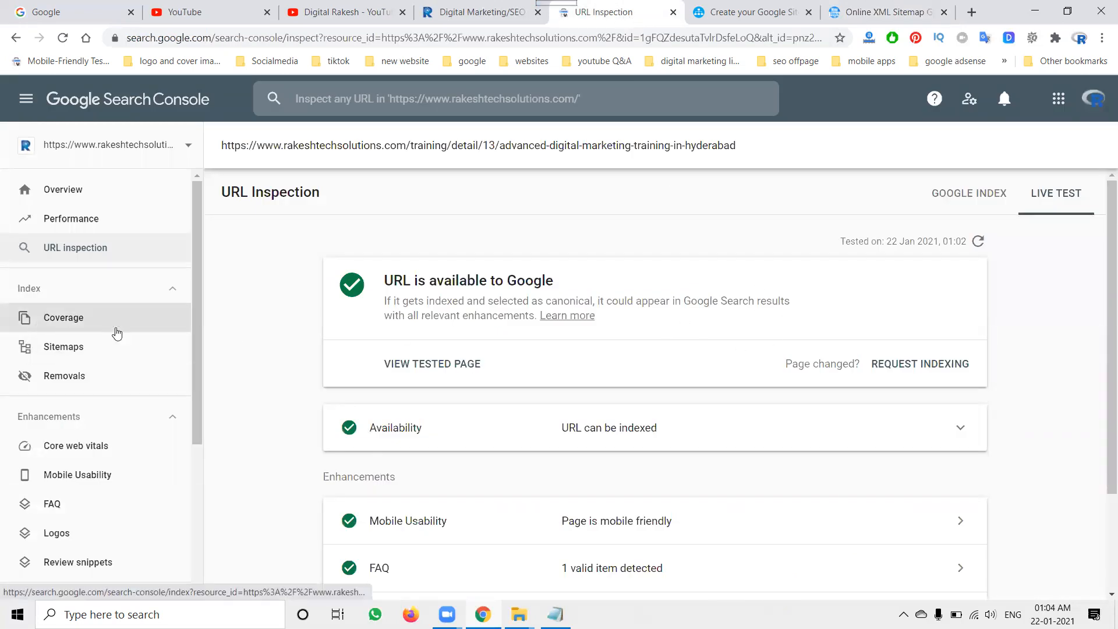
{"action": "left_click", "coordinate": [404, 367]}
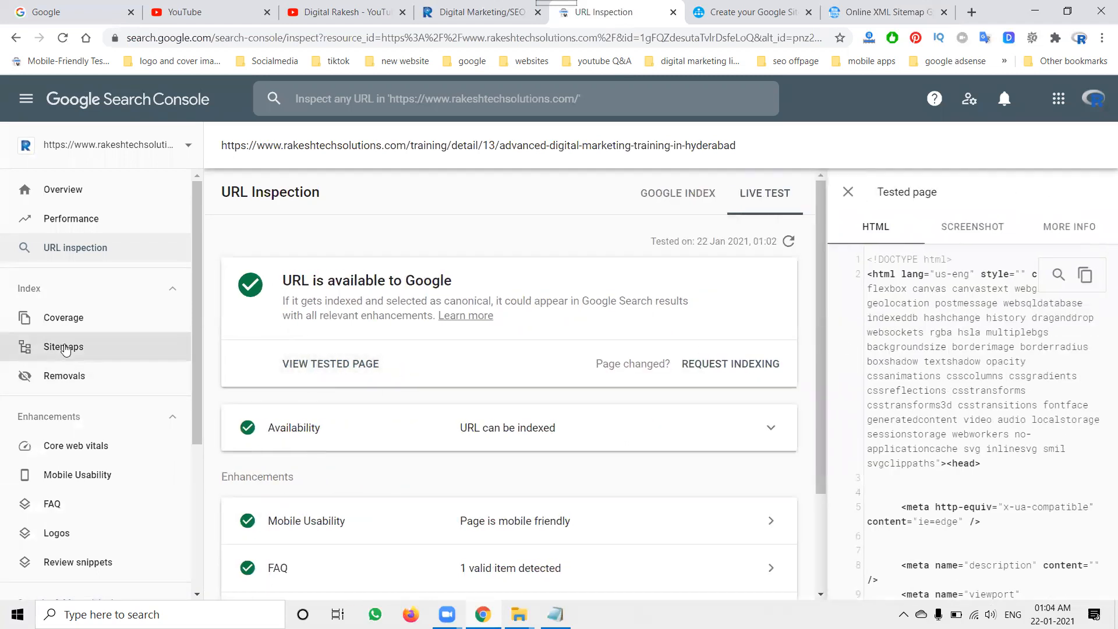
- Reopen the index Coverage report and filter it to show only excluded pages
{"action": "left_click", "coordinate": [66, 319]}
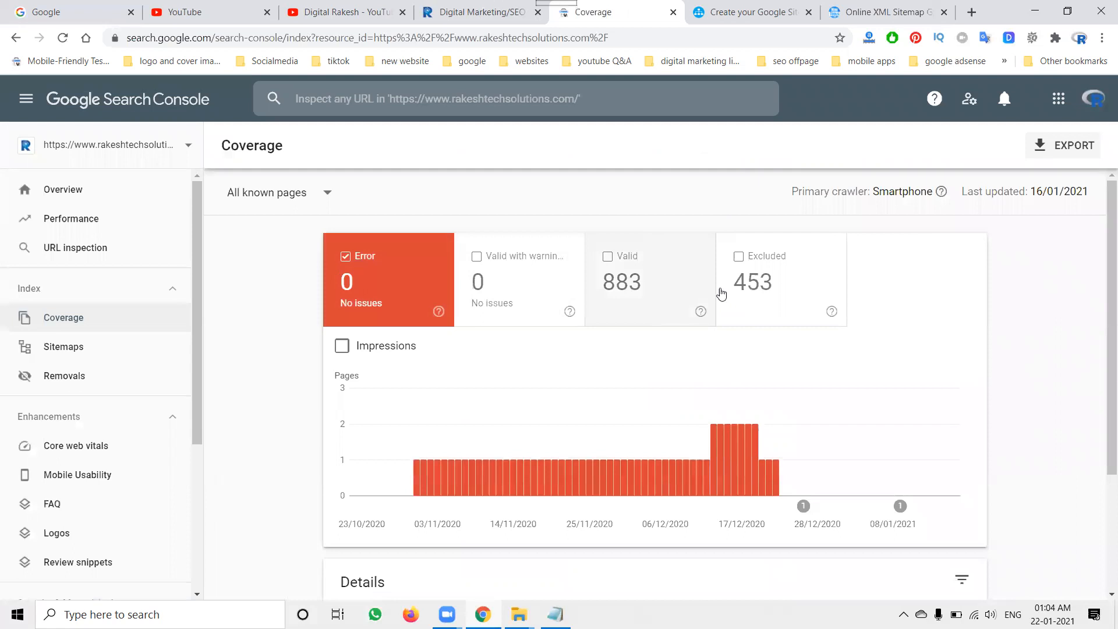
{"action": "left_click", "coordinate": [748, 284]}
{"action": "left_click", "coordinate": [387, 270]}
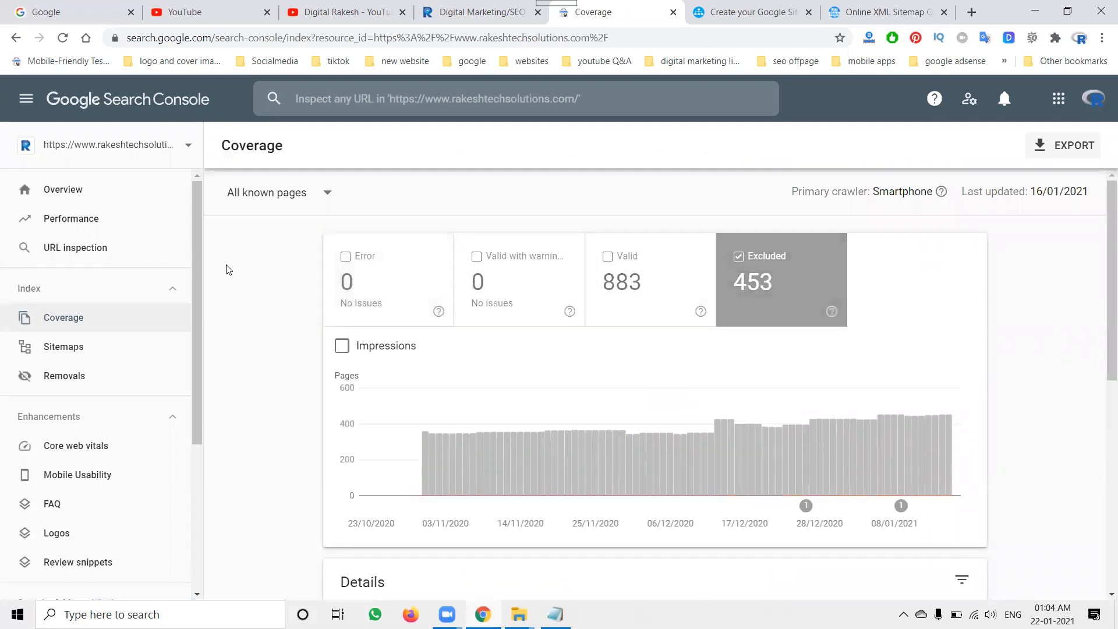
- Open the "Soft 404" issue from the excluded page types and view its example URLs
{"action": "scroll", "coordinate": [316, 282], "scroll_direction": "down", "scroll_amount": 4}
{"action": "scroll", "coordinate": [437, 443], "scroll_direction": "down", "scroll_amount": 4}
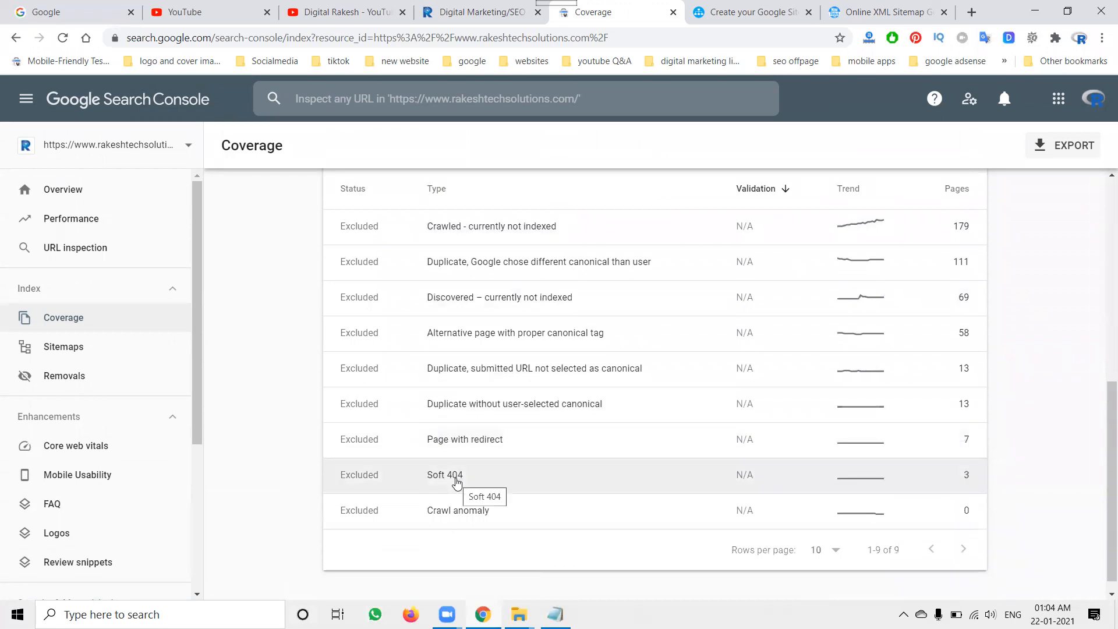
{"action": "left_click", "coordinate": [456, 483]}
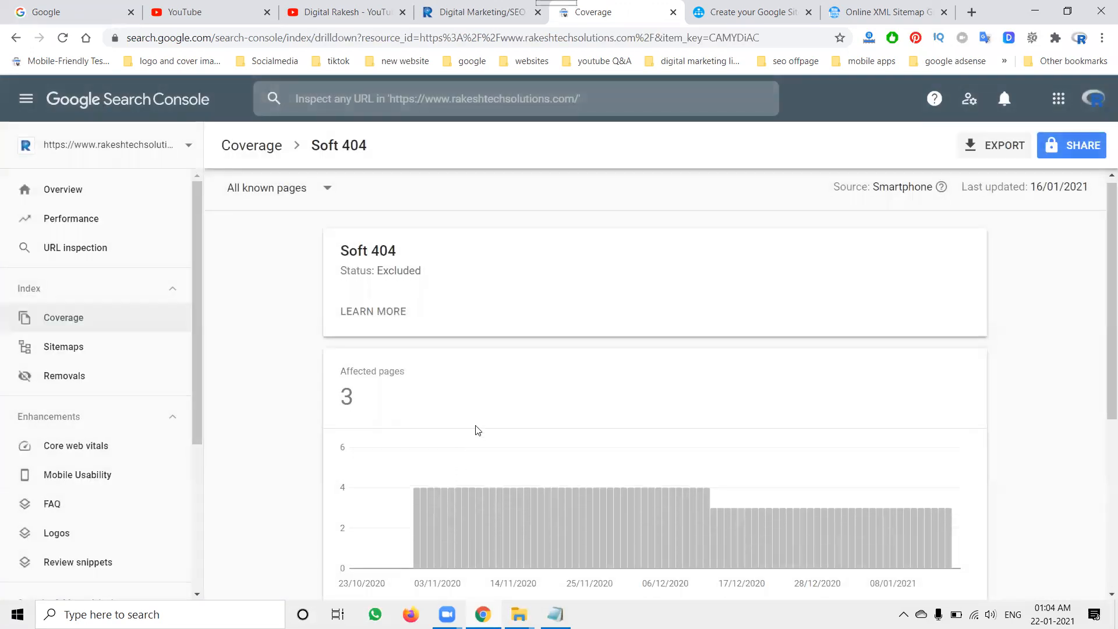
{"action": "scroll", "coordinate": [474, 430], "scroll_direction": "down", "scroll_amount": 5}
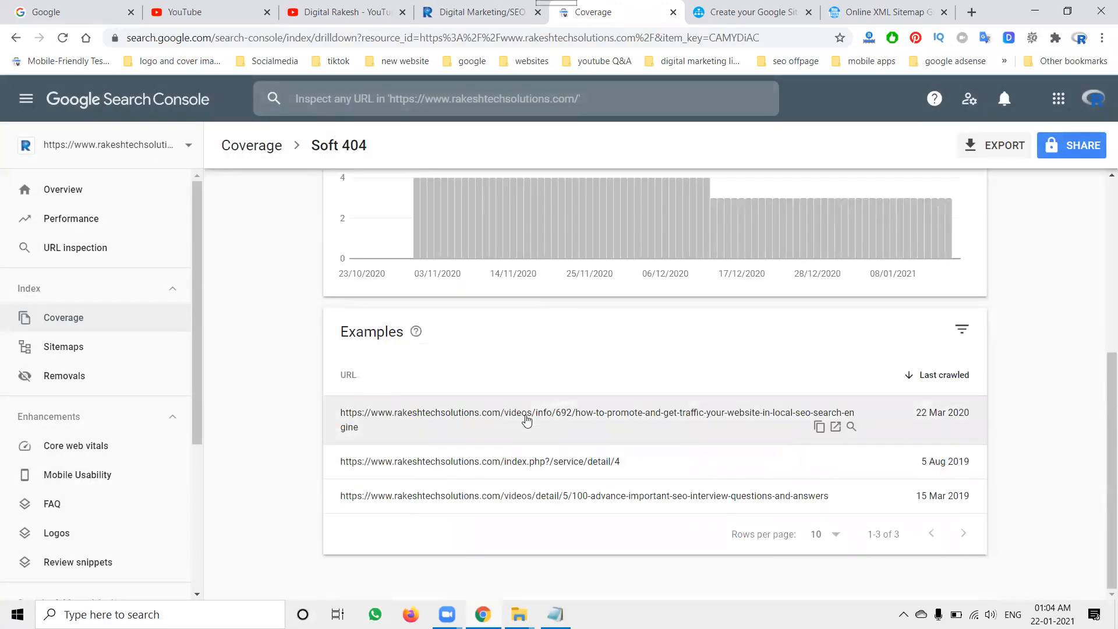
- Return to the Coverage report and filter it to show only excluded pages
{"action": "left_click", "coordinate": [57, 322]}
{"action": "scroll", "coordinate": [477, 358], "scroll_direction": "down", "scroll_amount": 3}
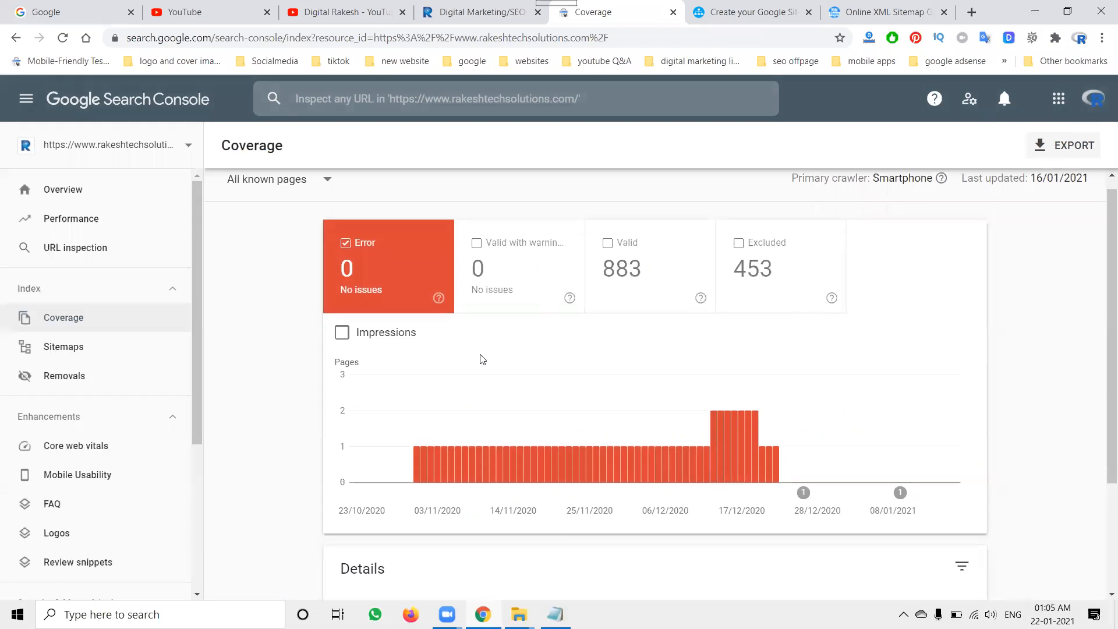
{"action": "scroll", "coordinate": [481, 360], "scroll_direction": "up", "scroll_amount": 3}
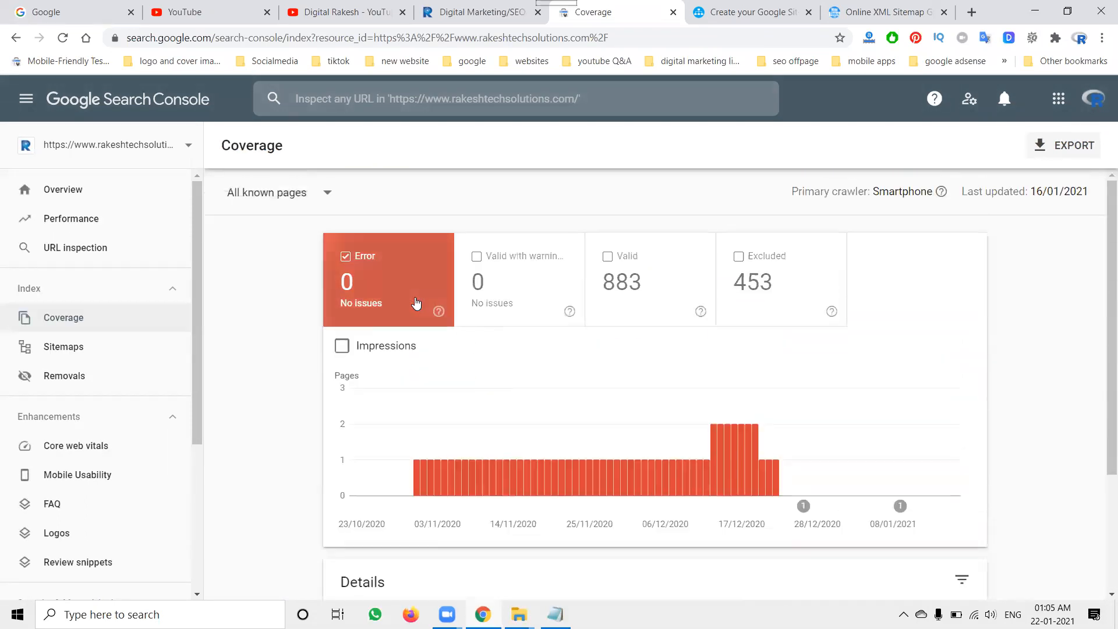
{"action": "left_click", "coordinate": [736, 285]}
{"action": "left_click", "coordinate": [369, 281]}
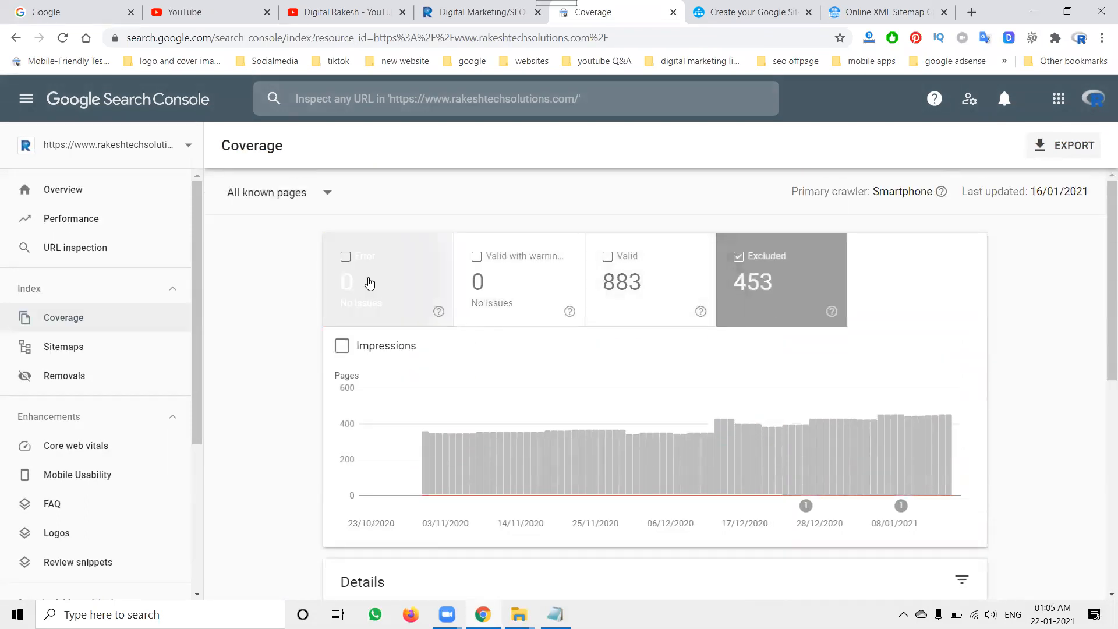
- Open the "Page with redirect" issue from the Details list and view its example URLs
{"action": "scroll", "coordinate": [279, 337], "scroll_direction": "down", "scroll_amount": 5}
{"action": "scroll", "coordinate": [279, 338], "scroll_direction": "down", "scroll_amount": 1}
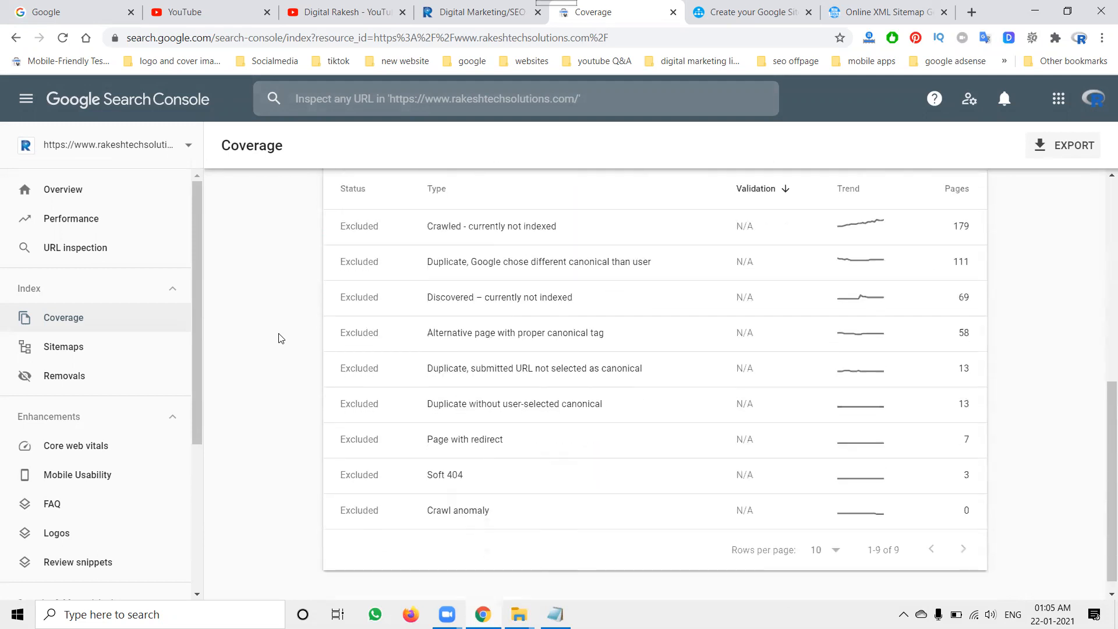
{"action": "left_click", "coordinate": [456, 444]}
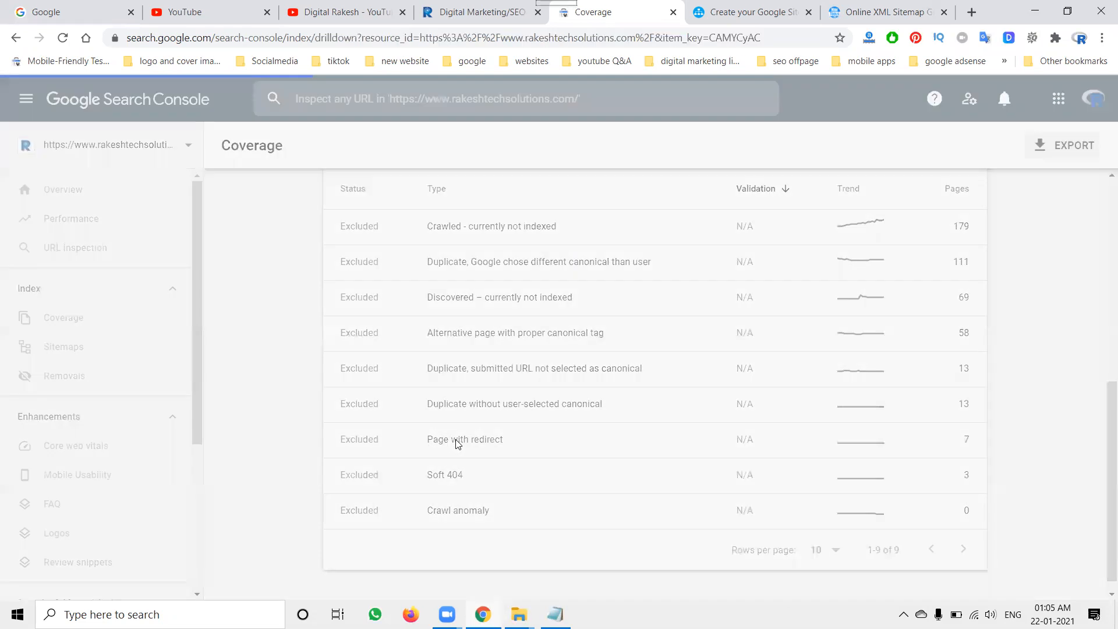
{"action": "scroll", "coordinate": [465, 433], "scroll_direction": "down", "scroll_amount": 8}
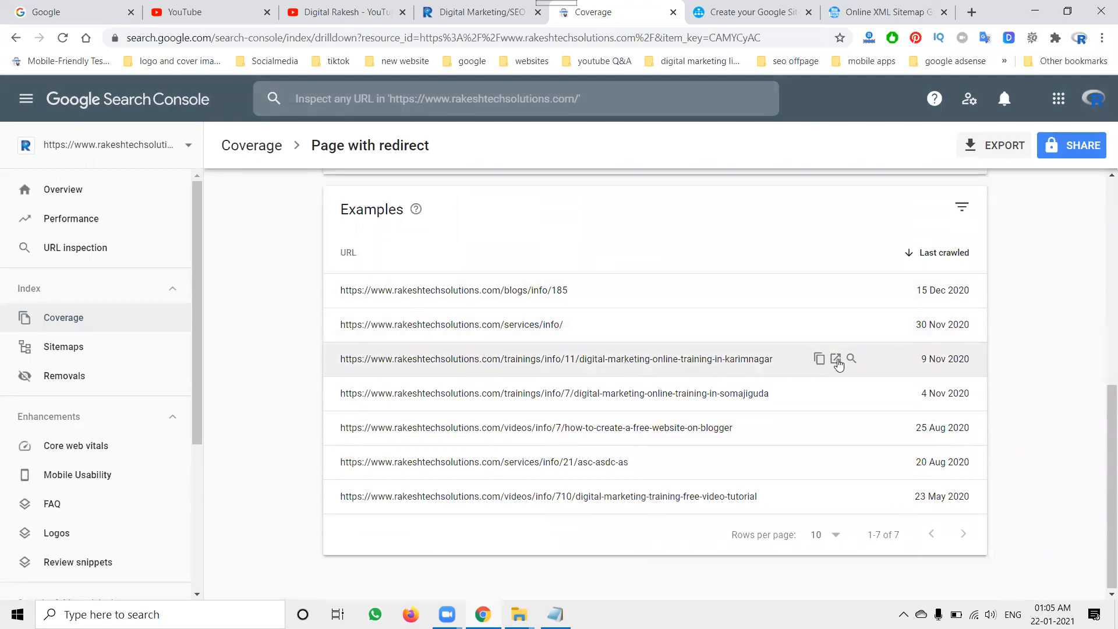
- Check the live Karimnagar training page, and view the details of that URL and of the "how-to-create-a-free-website-on-blogger" URL
{"action": "left_click", "coordinate": [835, 359]}
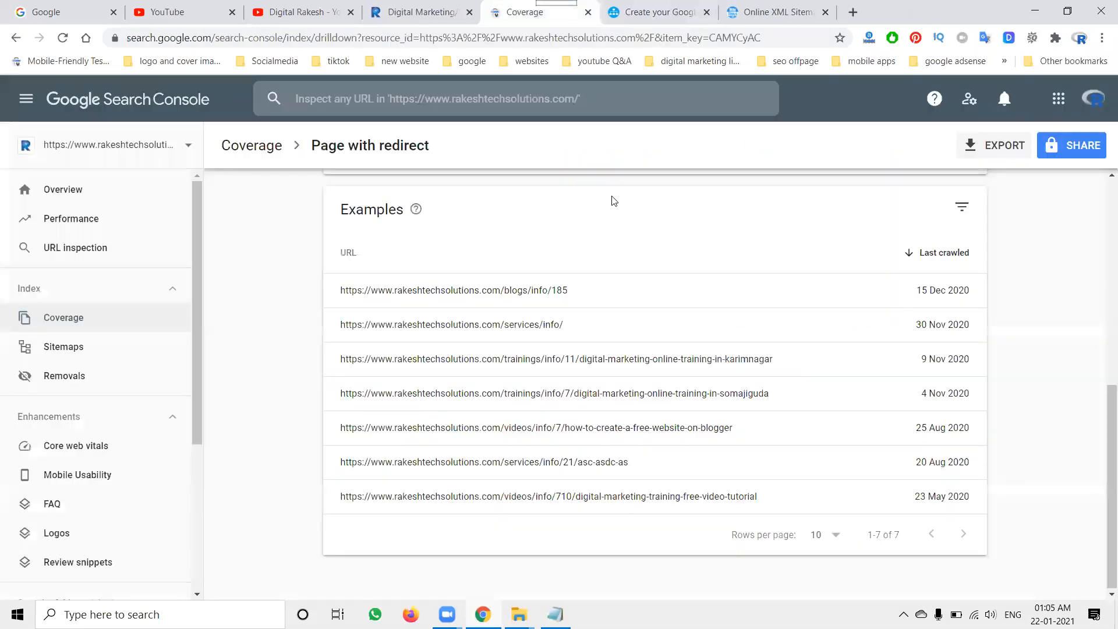
{"action": "left_click", "coordinate": [706, 12]}
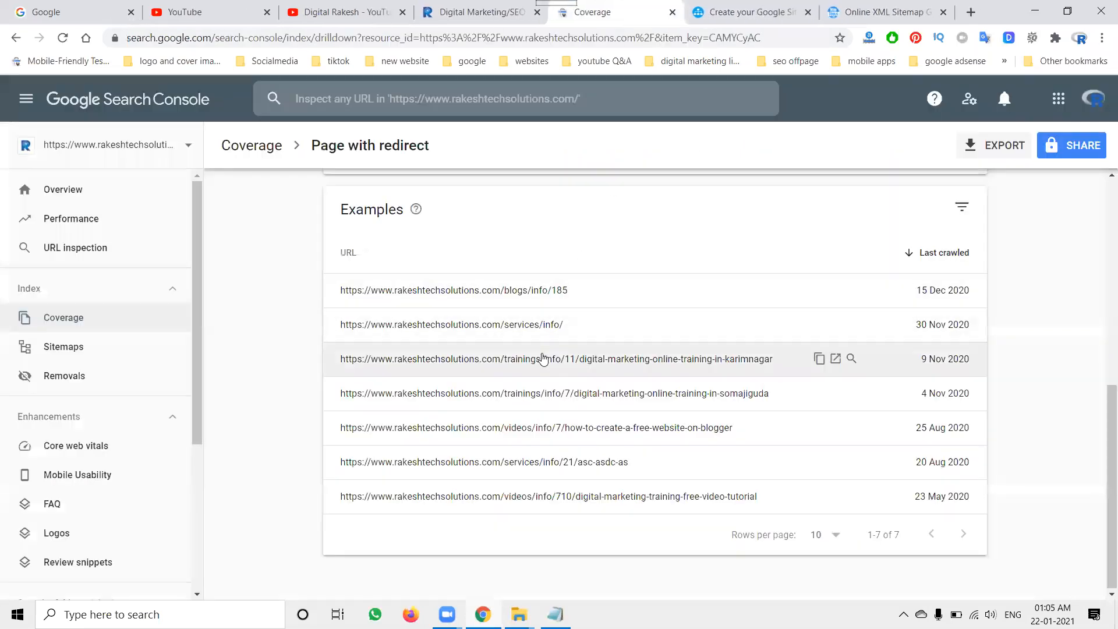
{"action": "left_click", "coordinate": [542, 358]}
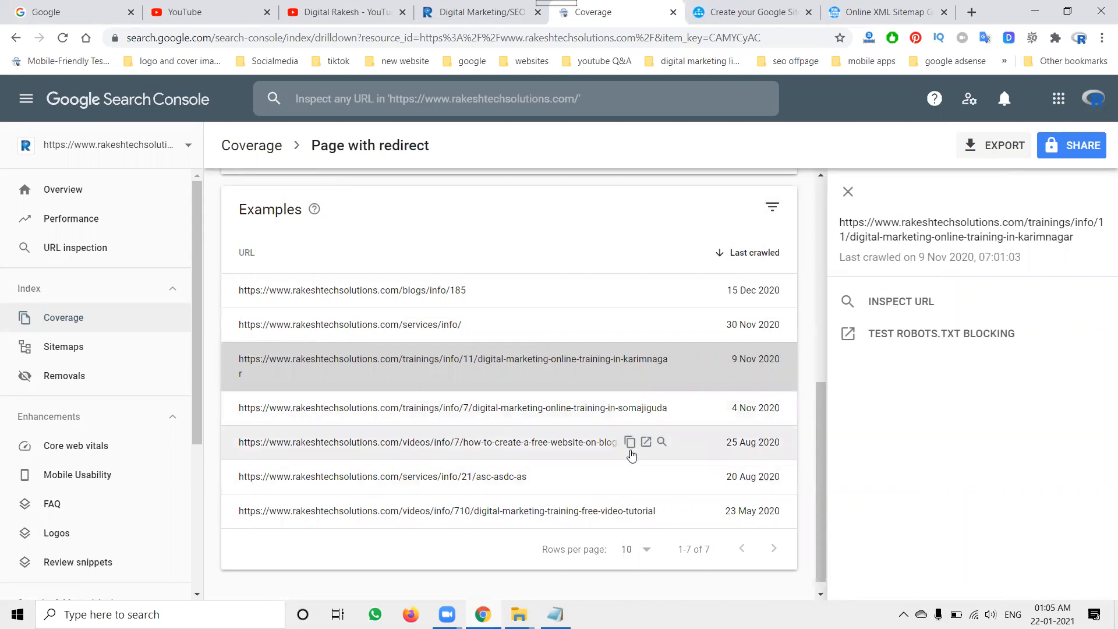
{"action": "left_click", "coordinate": [546, 440]}
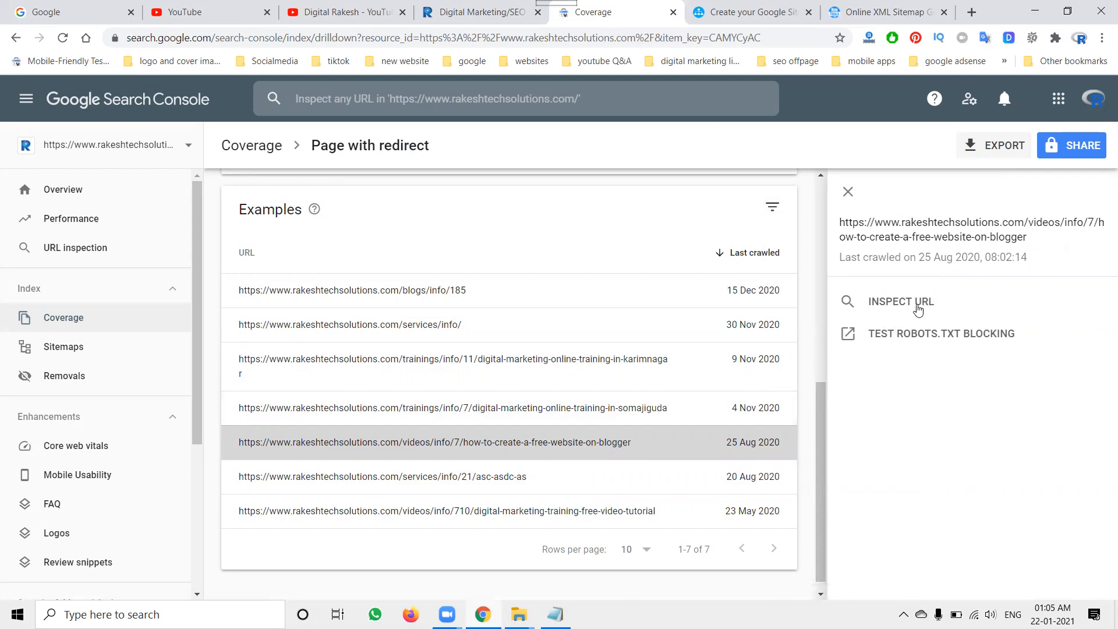
- Go back to the Coverage report, show only excluded pages again and review all exclusion types down to "Crawl anomaly"
{"action": "left_click", "coordinate": [103, 318]}
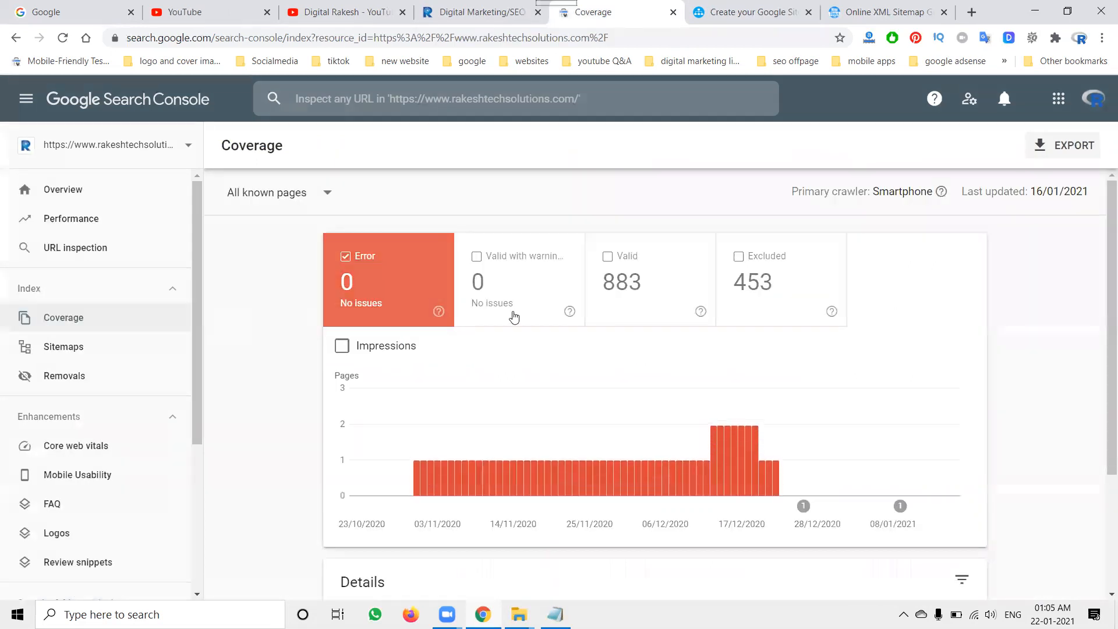
{"action": "left_click", "coordinate": [757, 285]}
{"action": "left_click", "coordinate": [392, 282]}
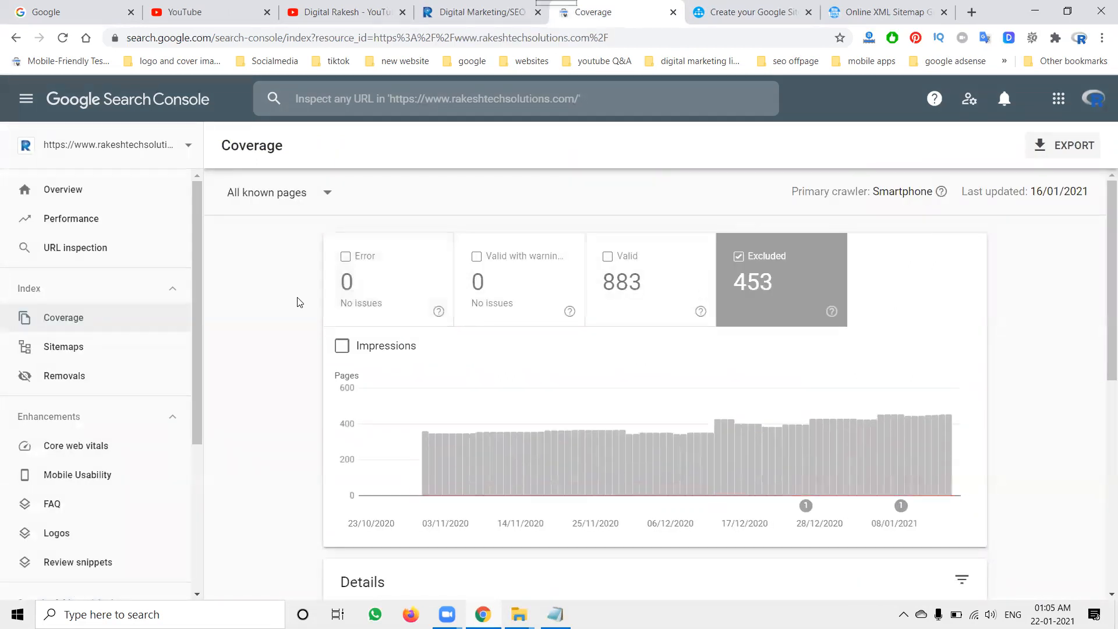
{"action": "scroll", "coordinate": [298, 302], "scroll_direction": "down", "scroll_amount": 5}
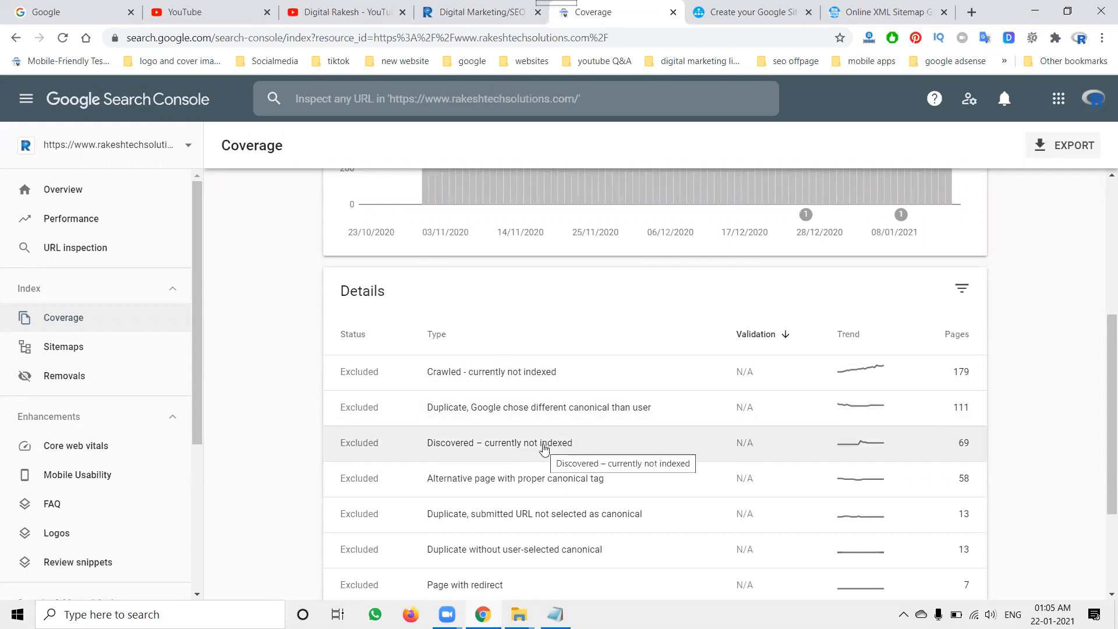
{"action": "scroll", "coordinate": [544, 448], "scroll_direction": "down", "scroll_amount": 1}
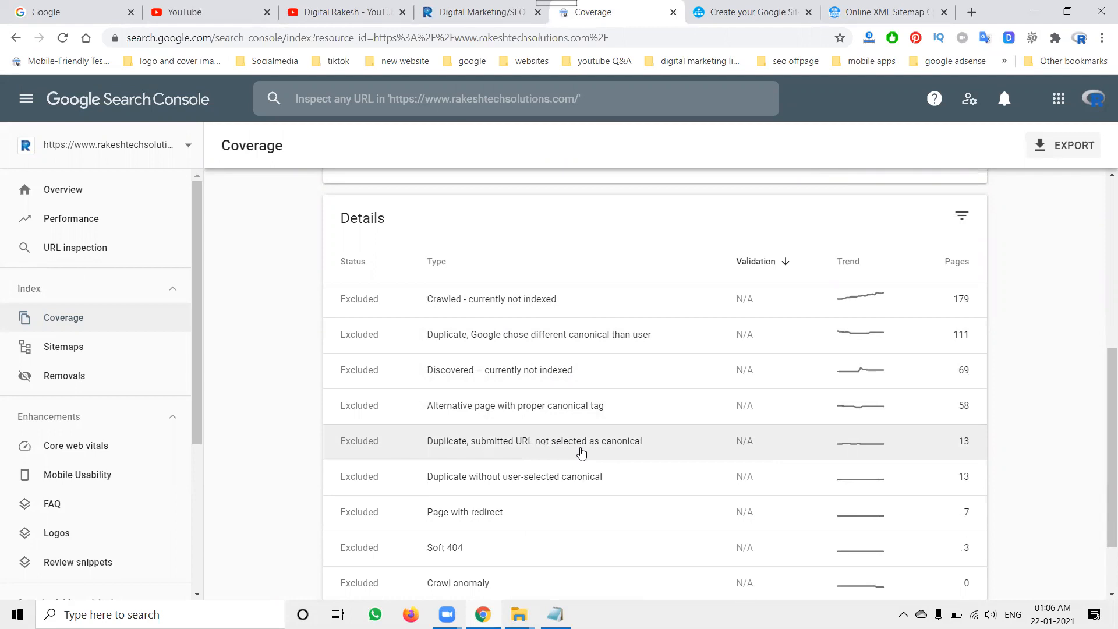
{"action": "scroll", "coordinate": [581, 452], "scroll_direction": "down", "scroll_amount": 2}
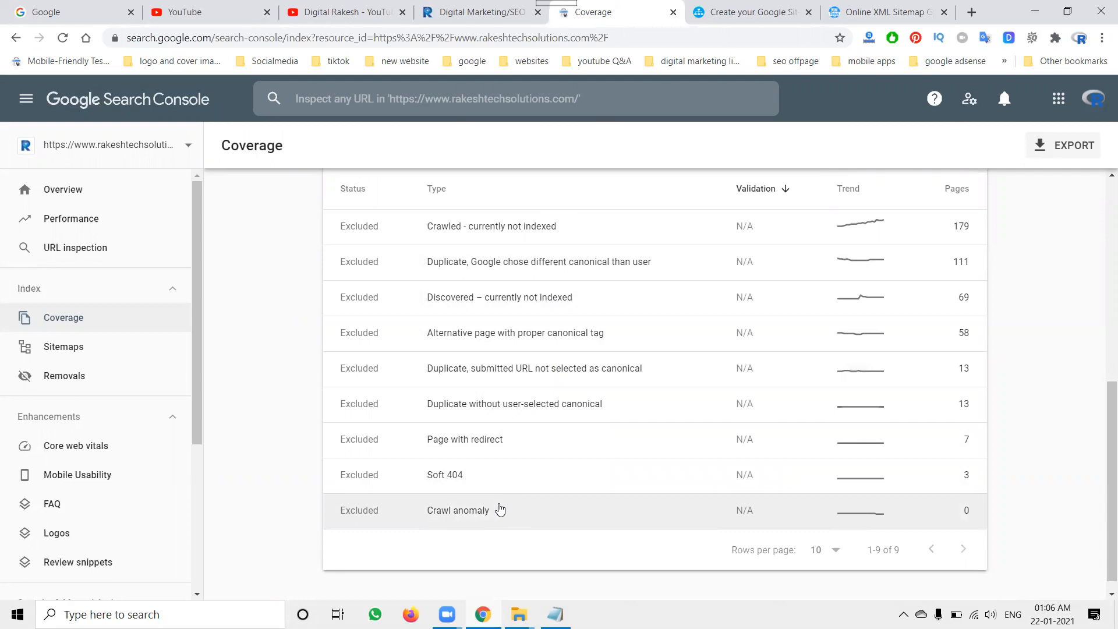
- Open the "Crawled - currently not indexed" issue and browse its example URLs
{"action": "left_click", "coordinate": [498, 230]}
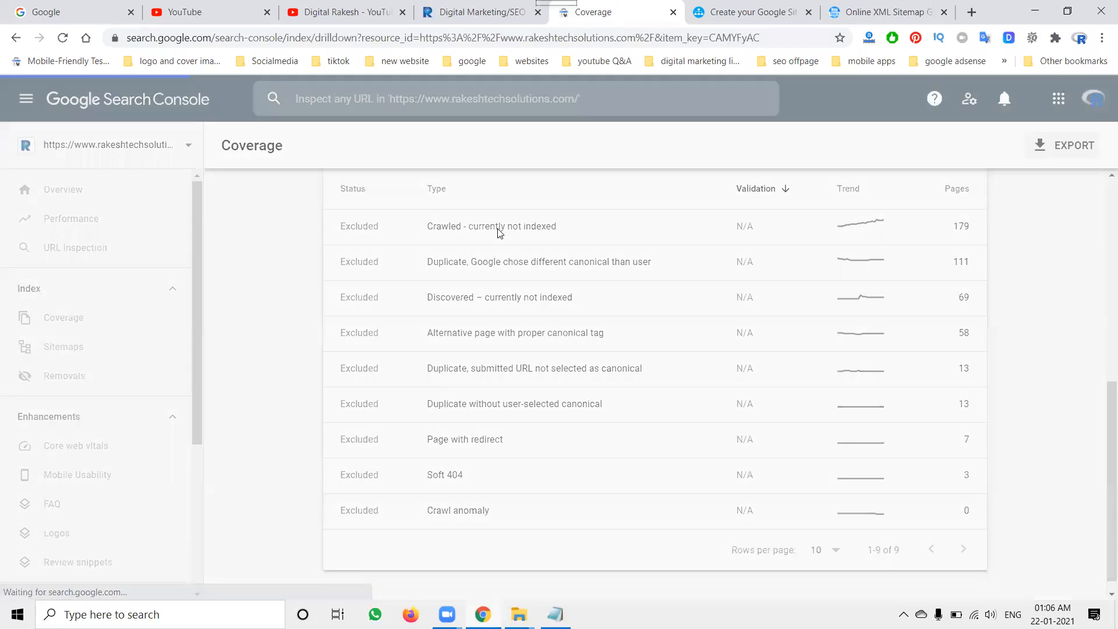
{"action": "scroll", "coordinate": [508, 285], "scroll_direction": "down", "scroll_amount": 5}
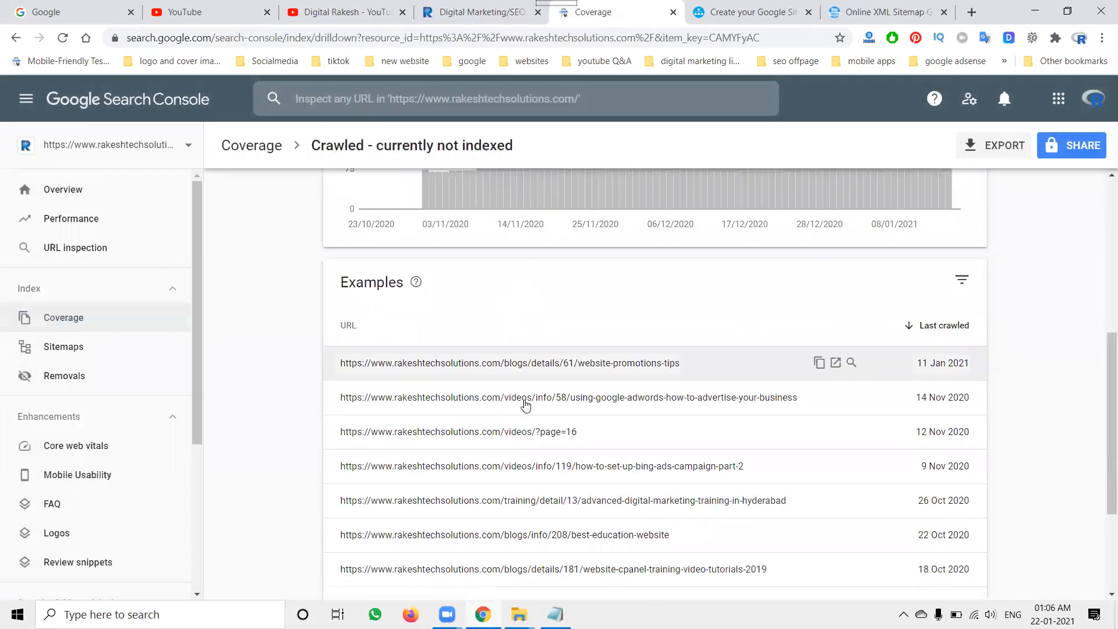
{"action": "scroll", "coordinate": [479, 442], "scroll_direction": "down", "scroll_amount": 3}
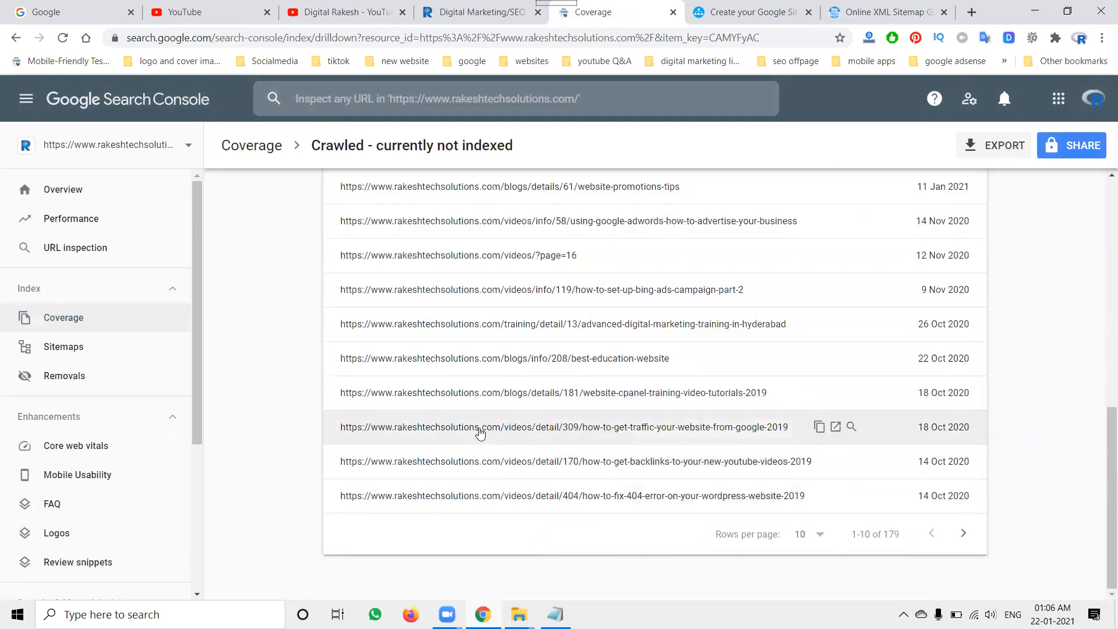
- Test robots.txt blocking for the "how-to-get-traffic-your-website-from-google-2019" video URL and return to the issue page
{"action": "left_click", "coordinate": [480, 432]}
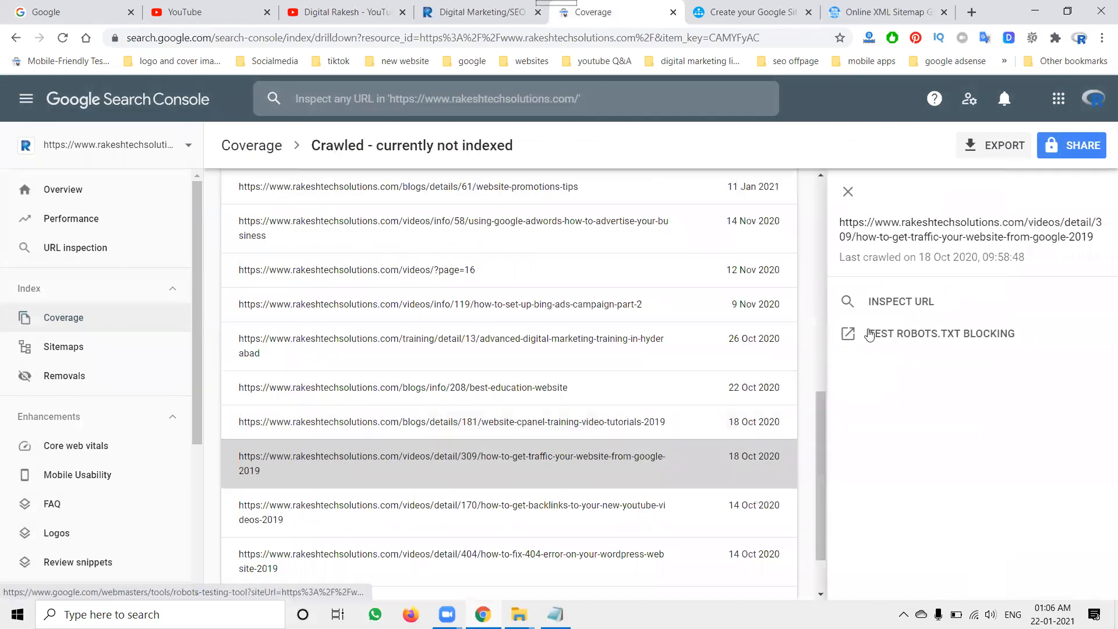
{"action": "left_click", "coordinate": [869, 335]}
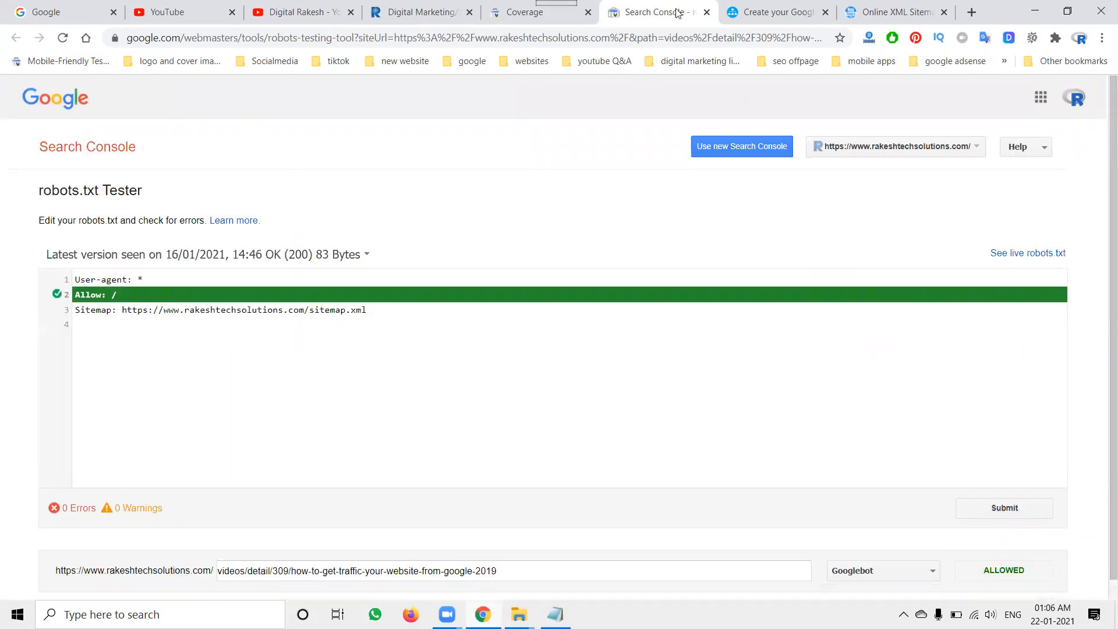
{"action": "left_click", "coordinate": [517, 13]}
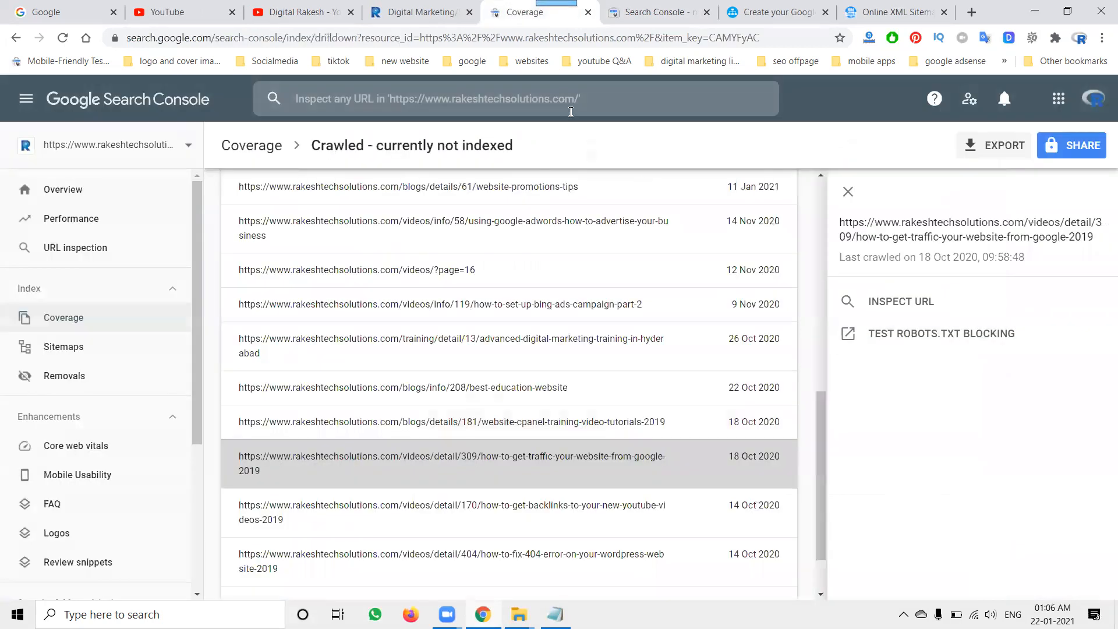
- Inspect the "how-to-get-traffic-your-website-from-google-2019" URL, request its indexing and start a live URL test
{"action": "left_click", "coordinate": [889, 302]}
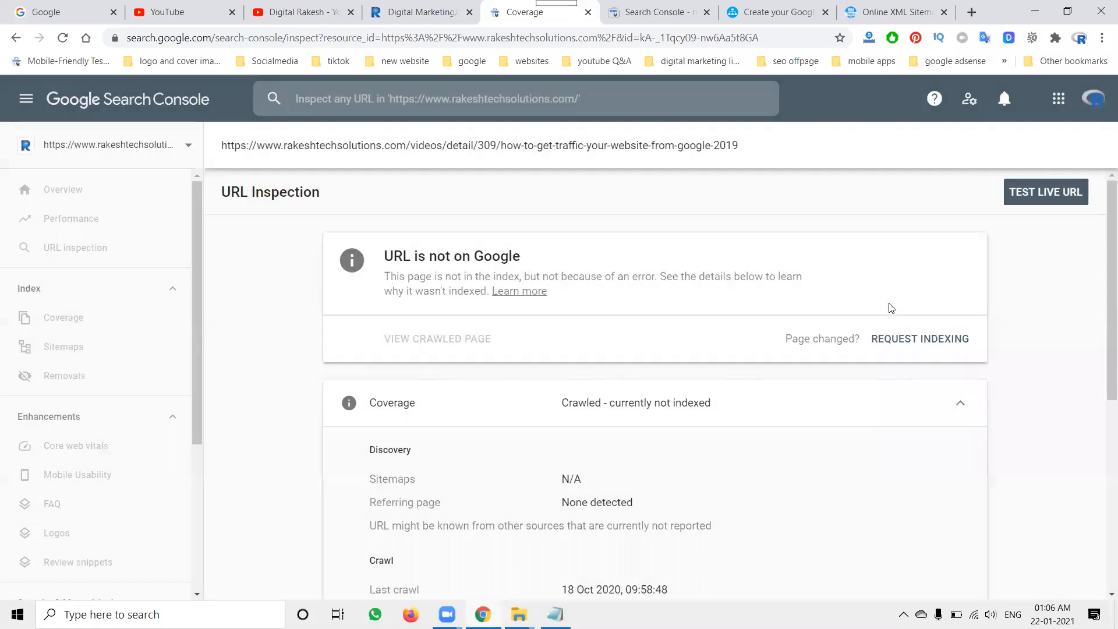
{"action": "left_click", "coordinate": [917, 343]}
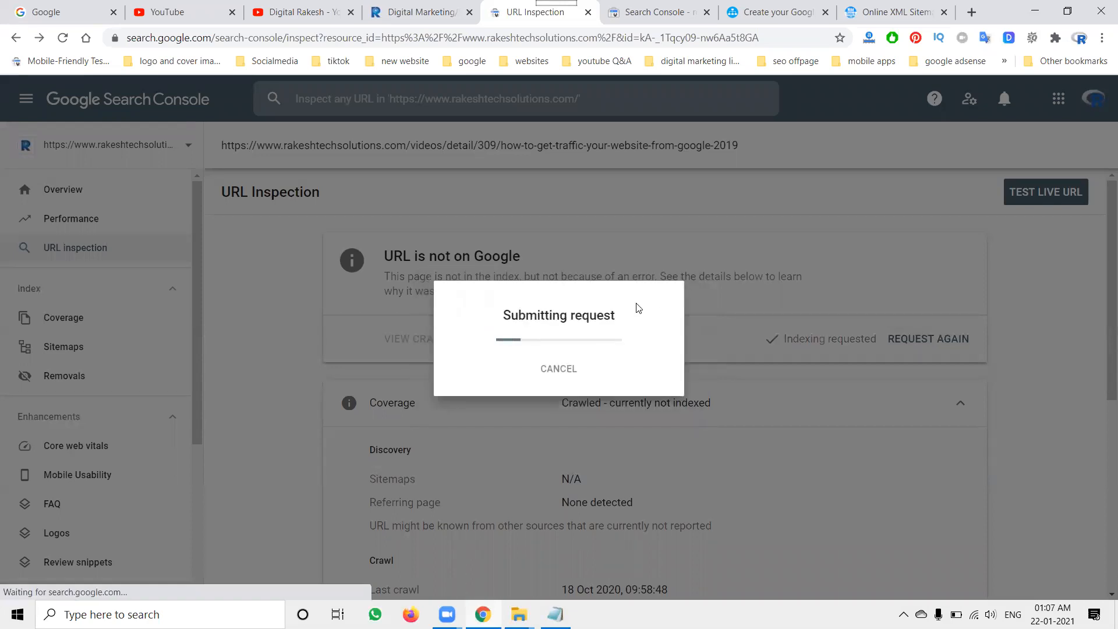
{"action": "left_click", "coordinate": [870, 332]}
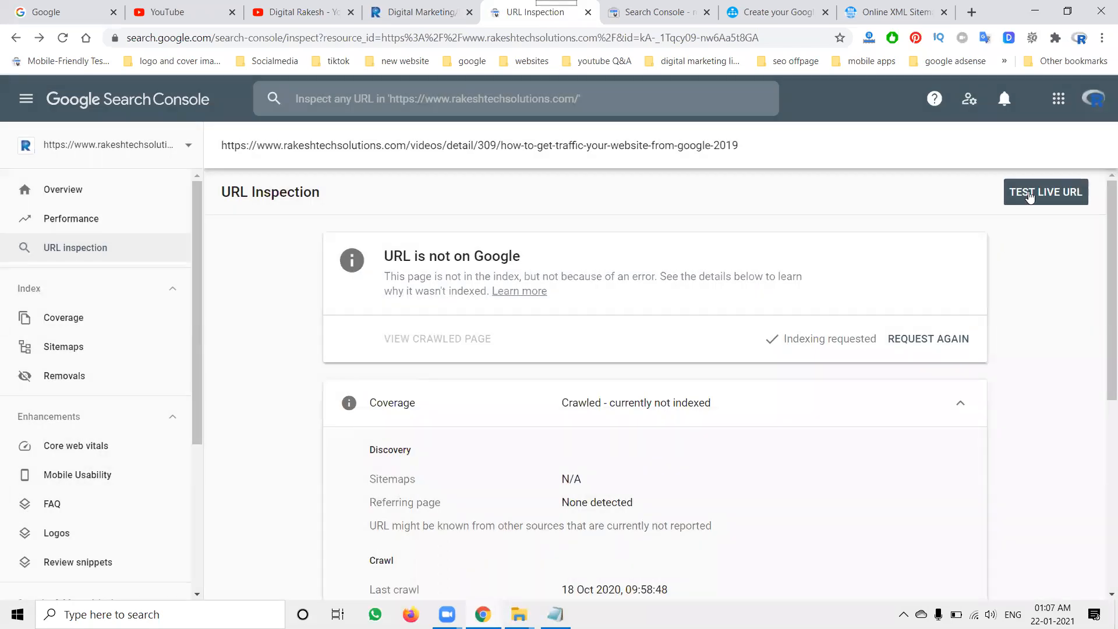
{"action": "left_click", "coordinate": [1028, 192]}
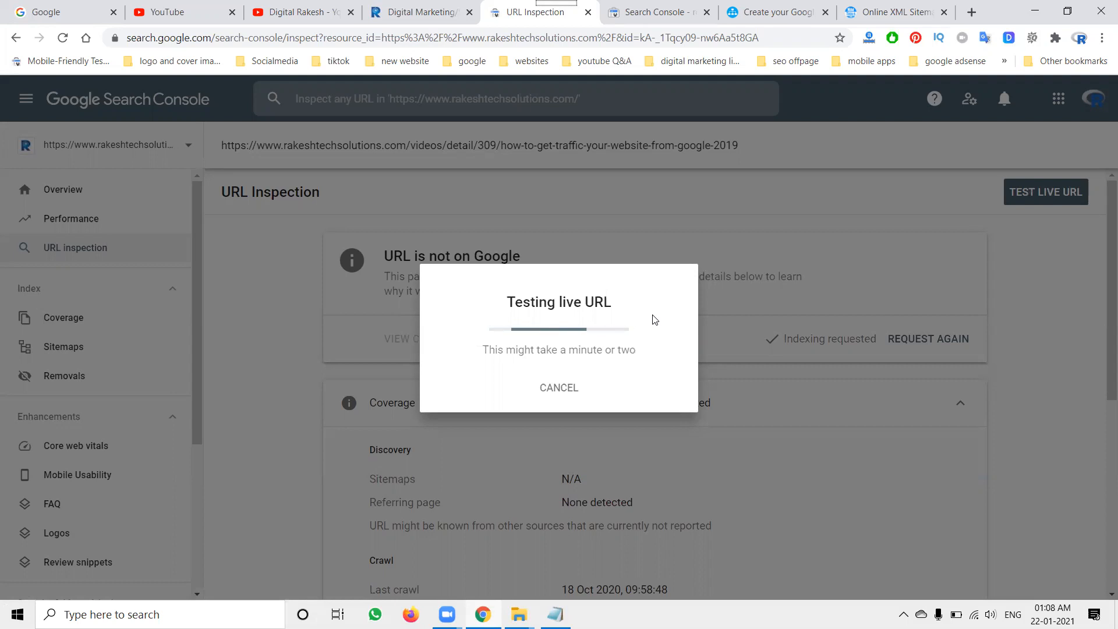
- Switch to XML-Sitemaps.com, open the finished crawl's sitemap details and download the XML sitemap file
{"action": "left_click", "coordinate": [773, 8]}
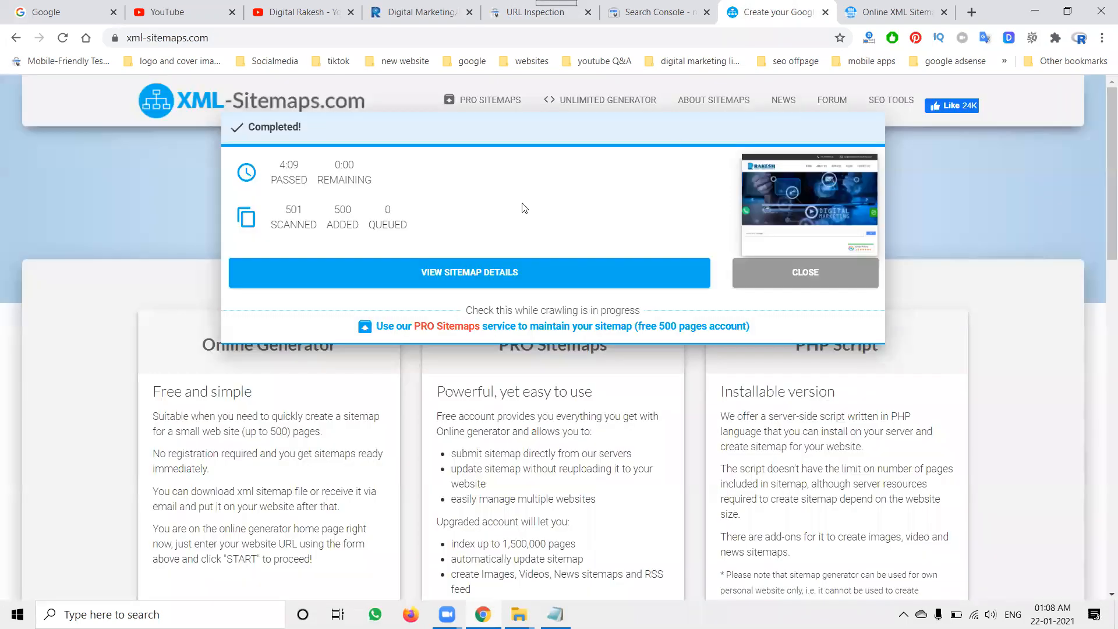
{"action": "left_click", "coordinate": [474, 272]}
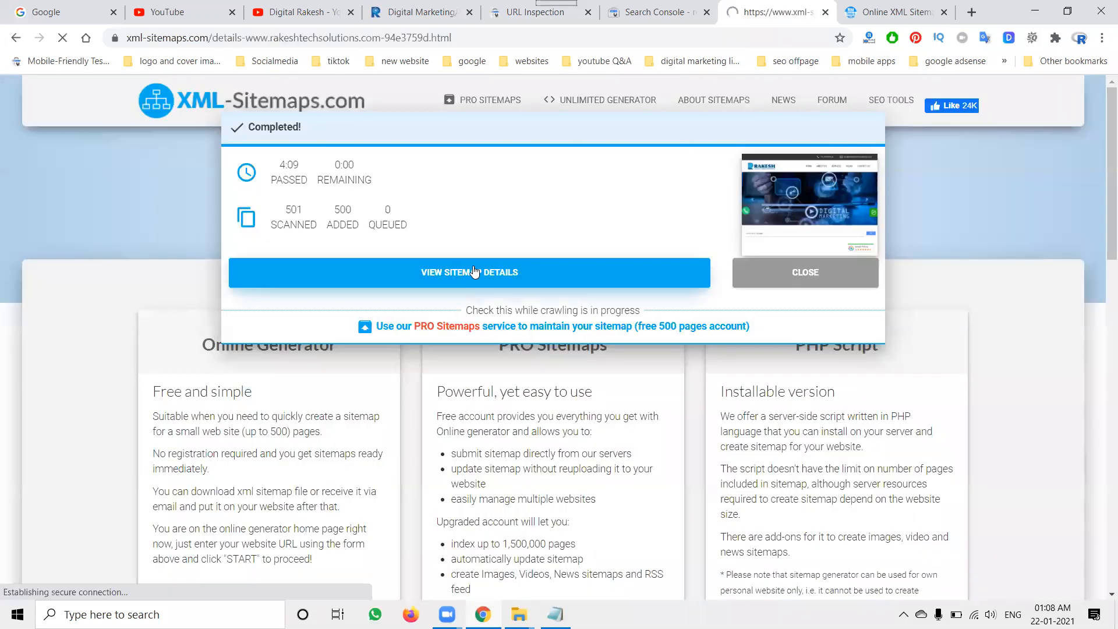
{"action": "left_click", "coordinate": [383, 361]}
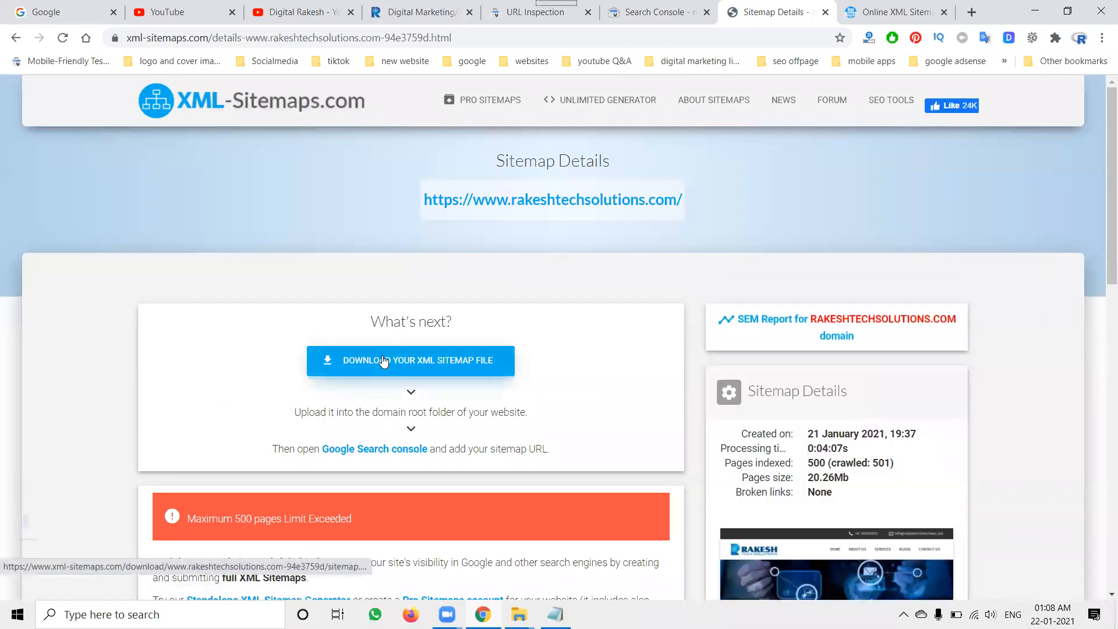
- In the NimTools XML Sitemap Generator, view the modified date and change frequency options and set the default priority to 1.0
{"action": "left_click", "coordinate": [897, 13]}
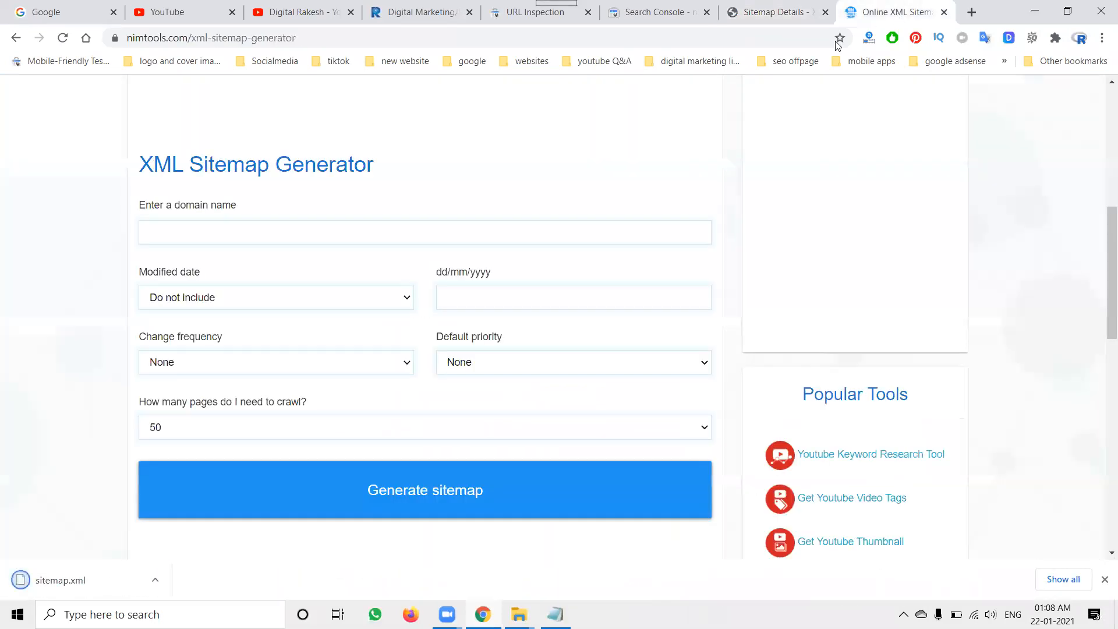
{"action": "left_click", "coordinate": [271, 297]}
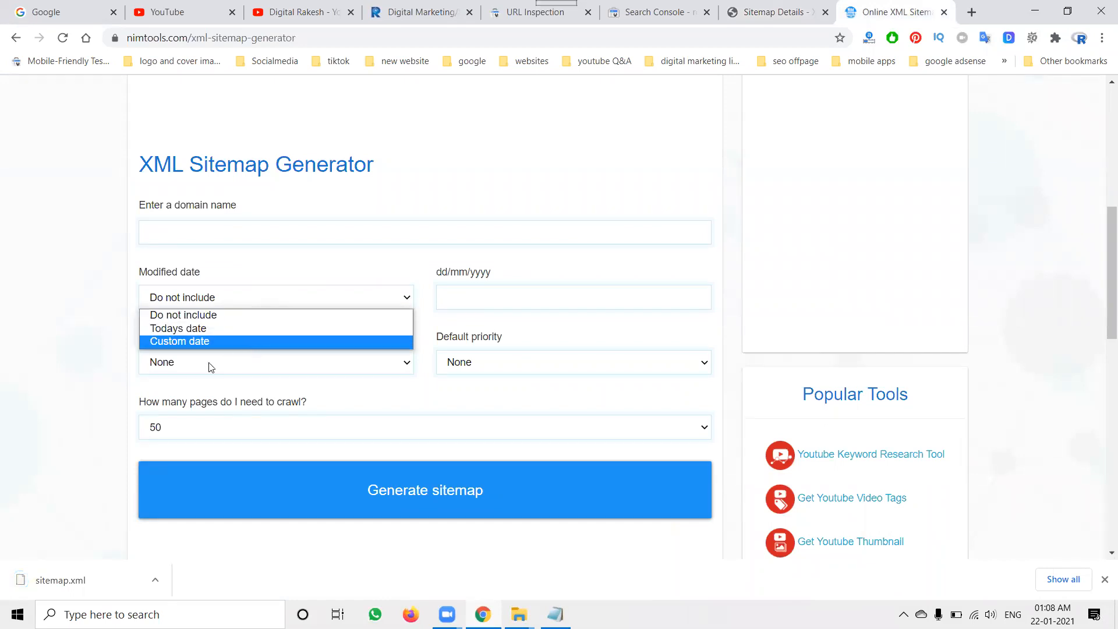
{"action": "left_click", "coordinate": [173, 368]}
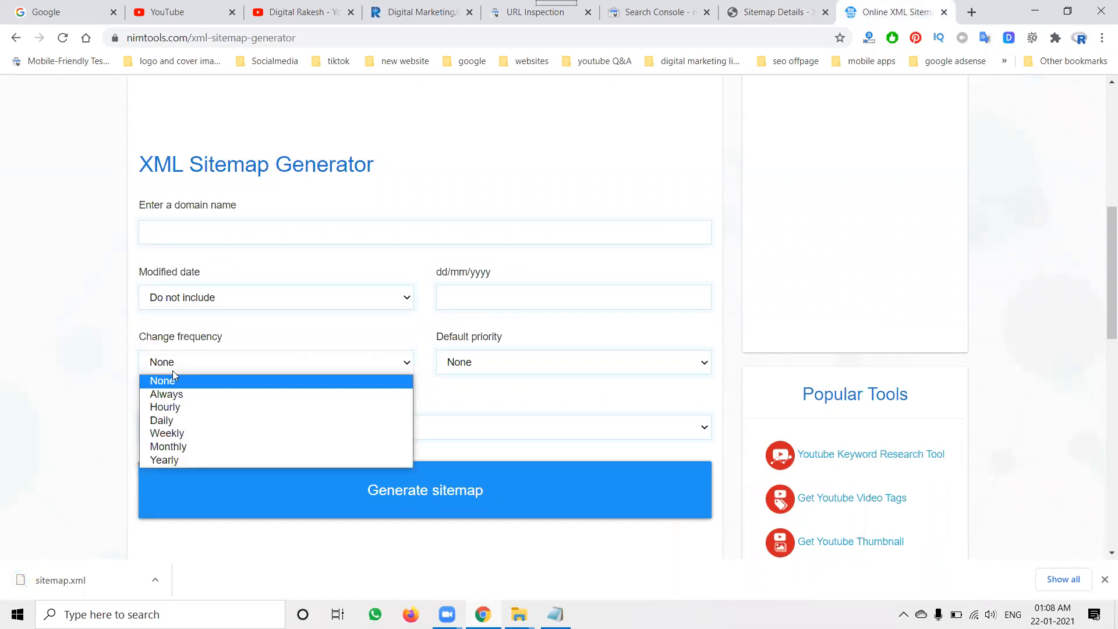
{"action": "left_click", "coordinate": [470, 362]}
{"action": "left_click", "coordinate": [462, 524]}
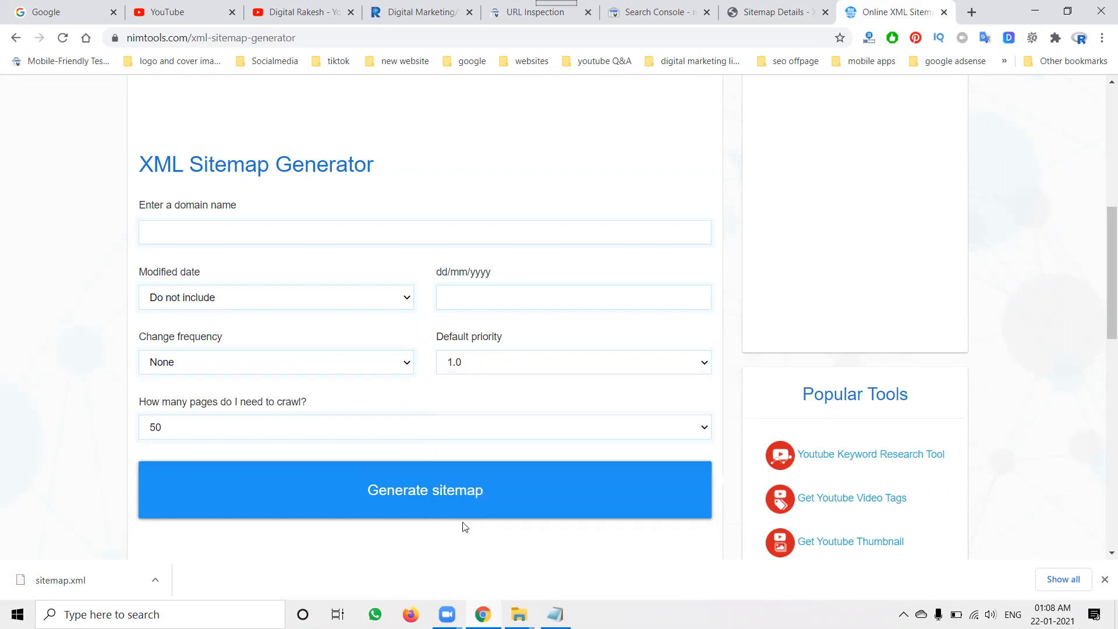
- Set the number of pages to crawl to 5000 in the XML Sitemap Generator
{"action": "left_click", "coordinate": [232, 429]}
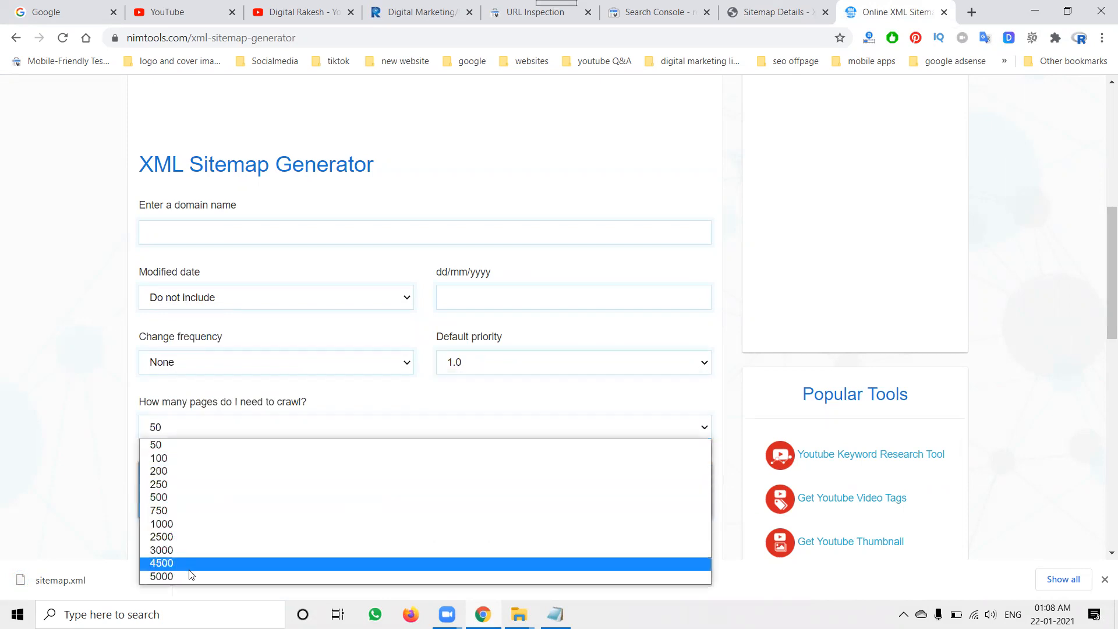
{"action": "left_click", "coordinate": [190, 565]}
{"action": "left_click", "coordinate": [181, 427]}
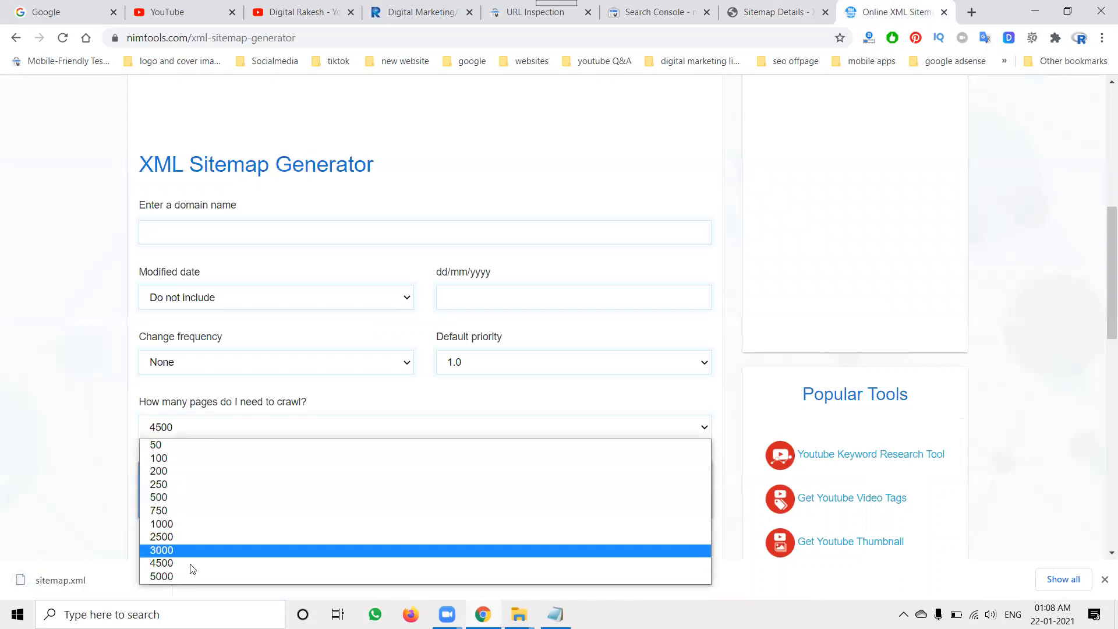
{"action": "left_click", "coordinate": [191, 574]}
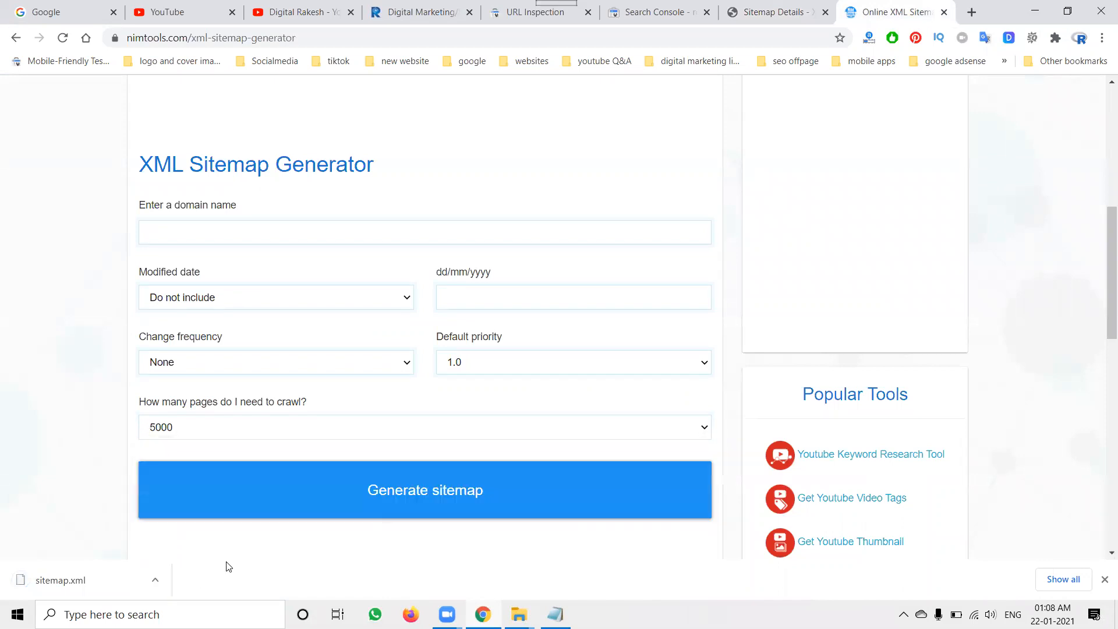
{"action": "left_click", "coordinate": [425, 12]}
{"action": "left_click", "coordinate": [875, 9]}
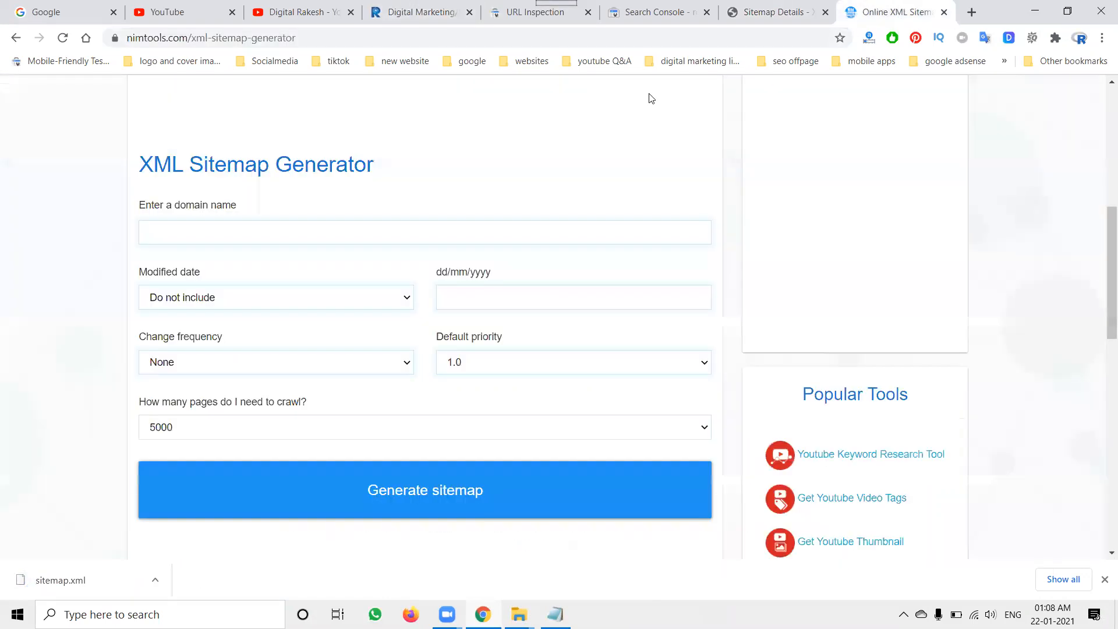
{"action": "left_click", "coordinate": [210, 233]}
{"action": "type", "text": "https://www.rakeshtechsolutions.com/"}
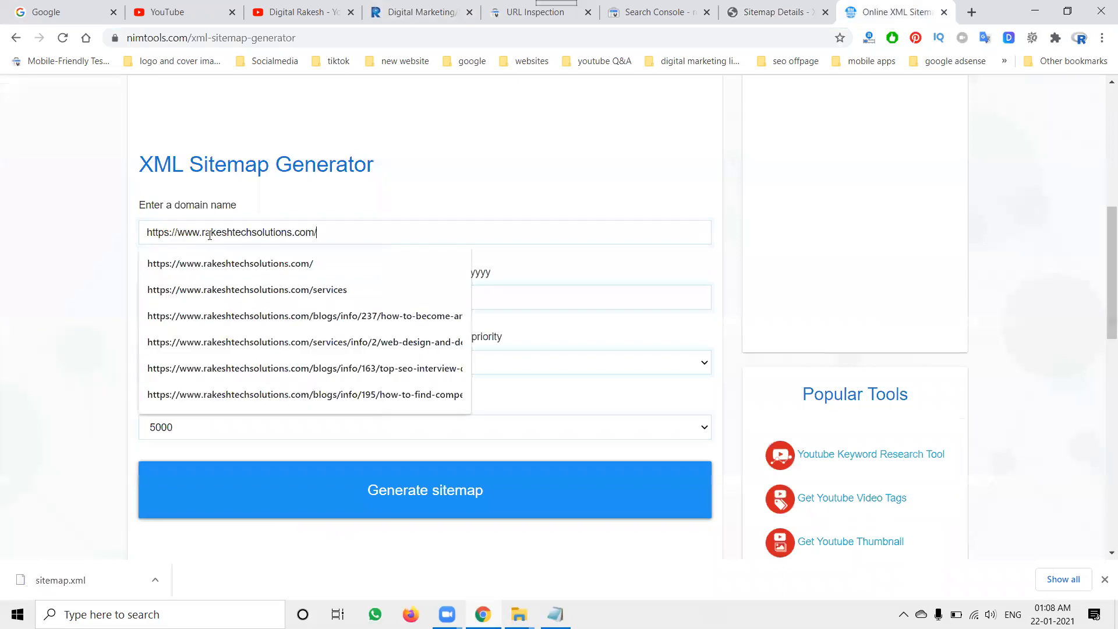
{"action": "left_click", "coordinate": [157, 254]}
- Generate the sitemap with the modified date set to Todays date and the change frequency set to Always
{"action": "left_click", "coordinate": [172, 299]}
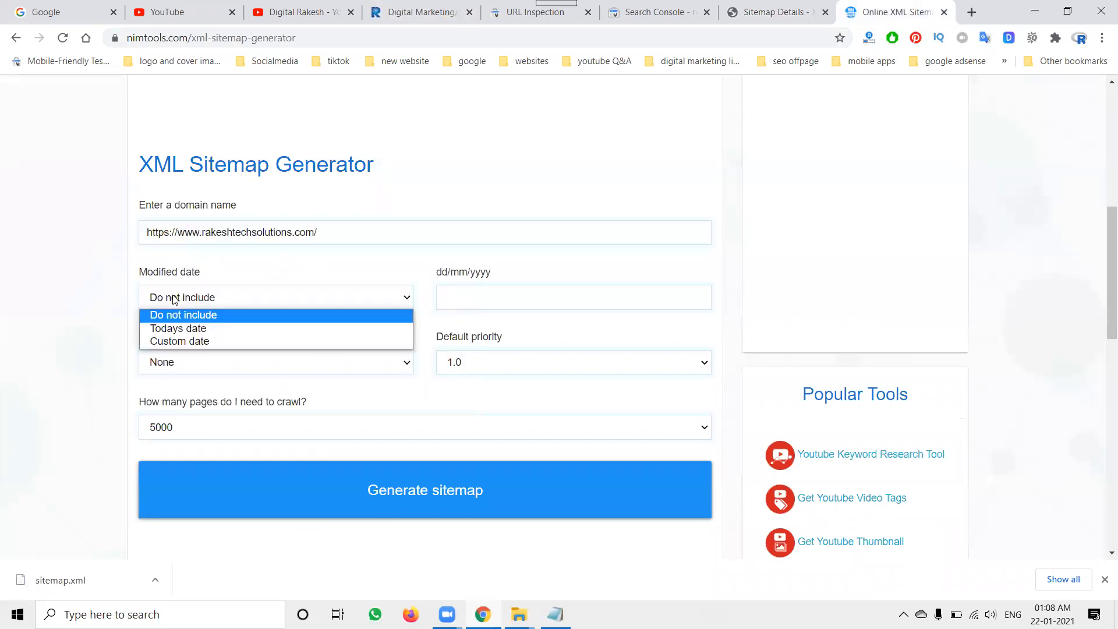
{"action": "left_click", "coordinate": [173, 327]}
{"action": "left_click", "coordinate": [173, 360]}
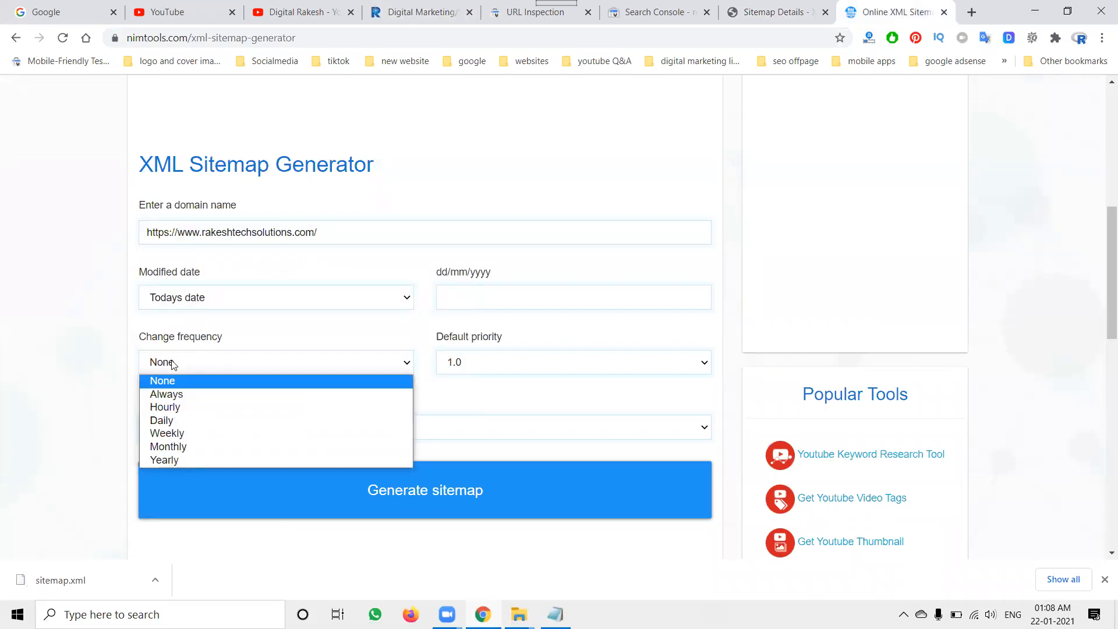
{"action": "left_click", "coordinate": [173, 396]}
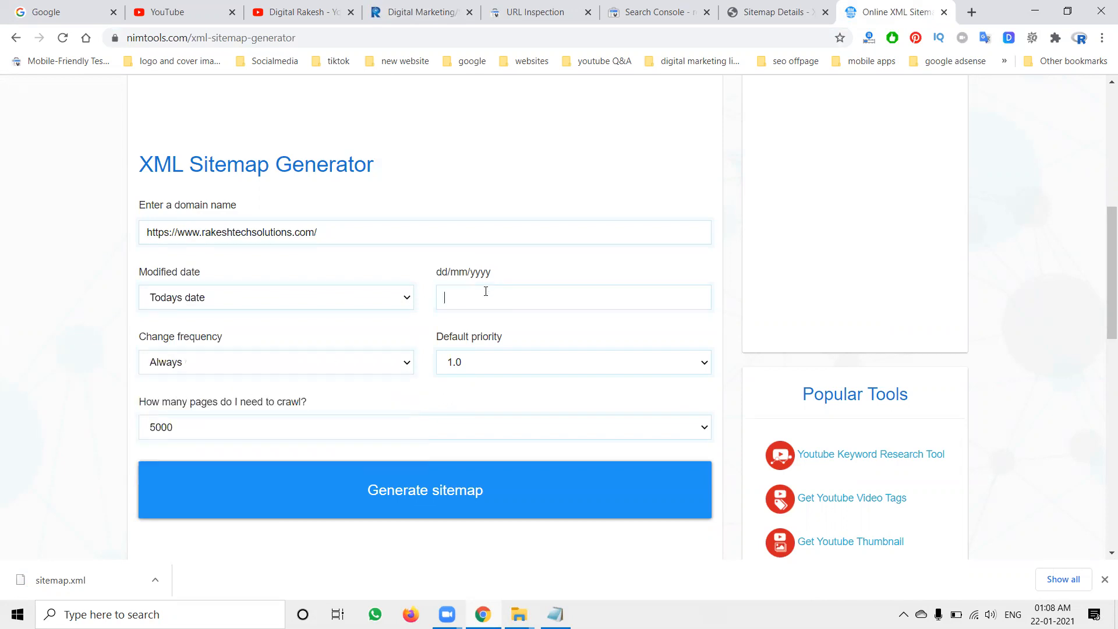
{"action": "left_click", "coordinate": [511, 299]}
{"action": "left_click", "coordinate": [434, 479]}
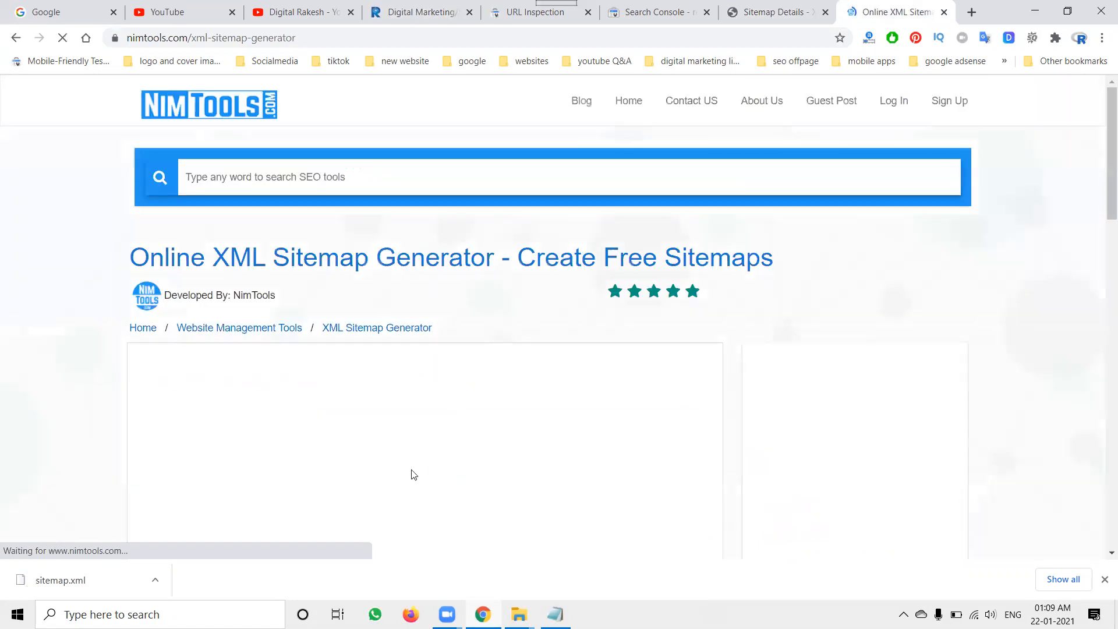
- Look through the reloaded XML Sitemap Generator page for the sitemap output
{"action": "scroll", "coordinate": [126, 325], "scroll_direction": "down", "scroll_amount": 4}
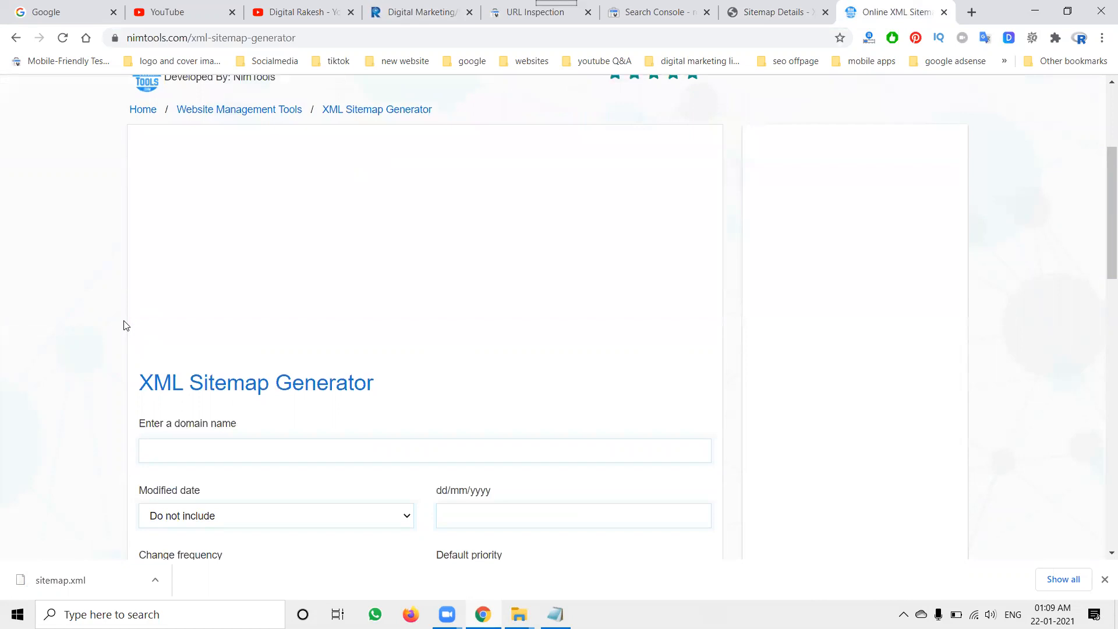
{"action": "scroll", "coordinate": [125, 325], "scroll_direction": "down", "scroll_amount": 8}
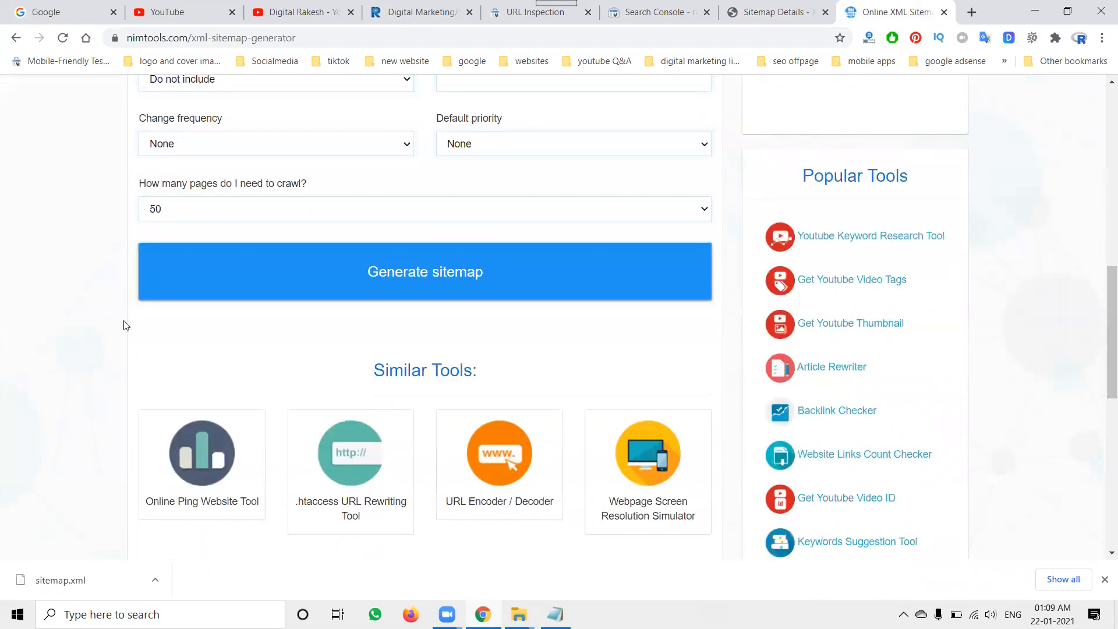
{"action": "scroll", "coordinate": [126, 325], "scroll_direction": "down", "scroll_amount": 5}
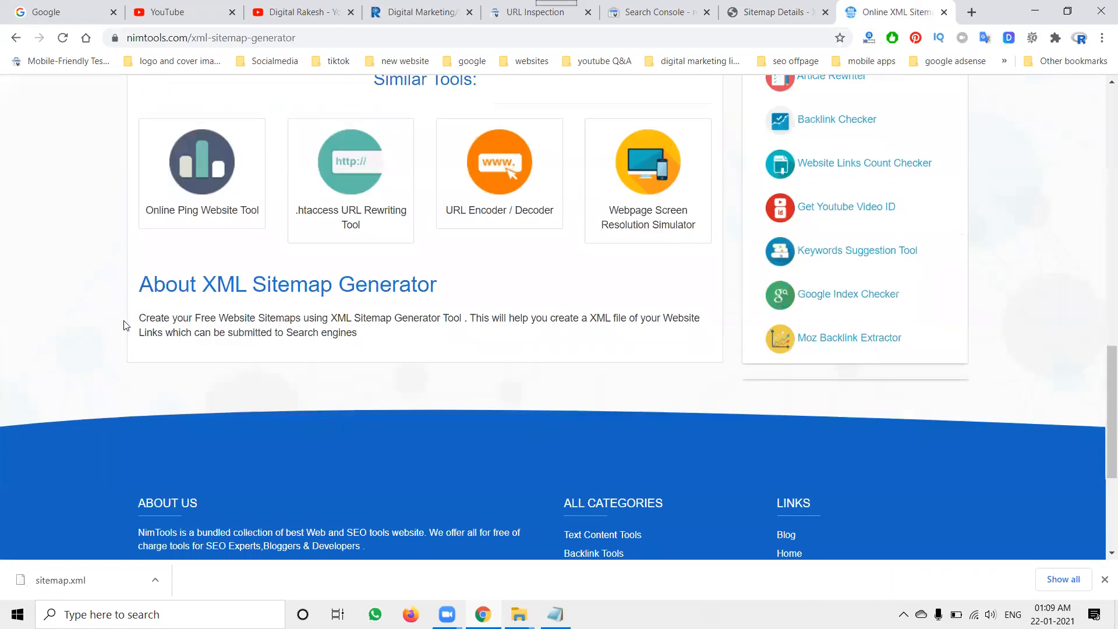
{"action": "scroll", "coordinate": [125, 325], "scroll_direction": "up", "scroll_amount": 17}
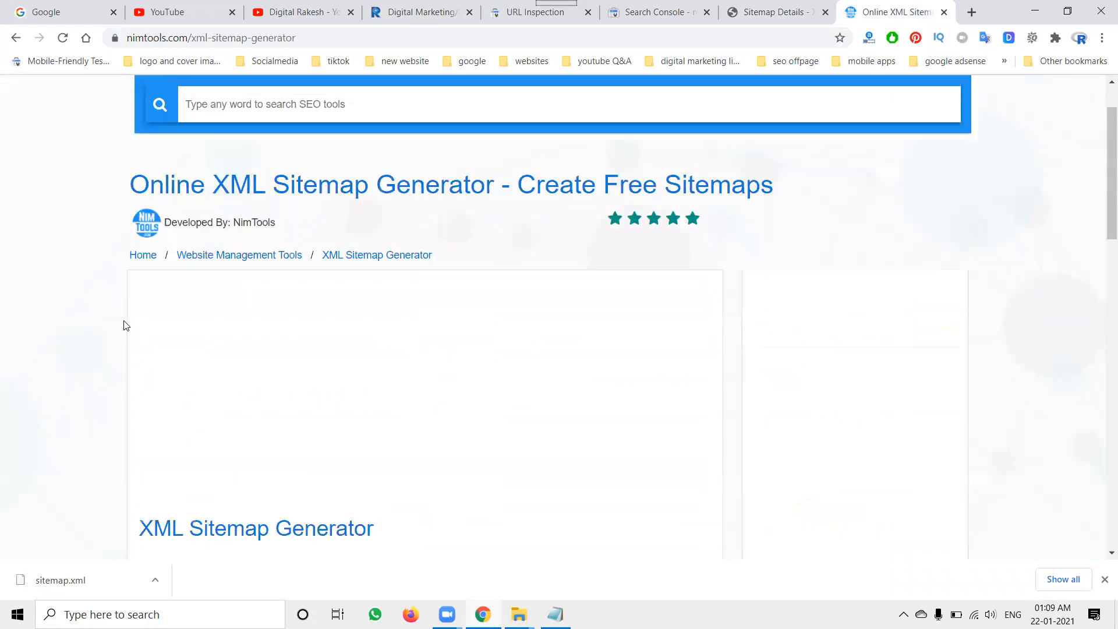
{"action": "scroll", "coordinate": [125, 325], "scroll_direction": "up", "scroll_amount": 2}
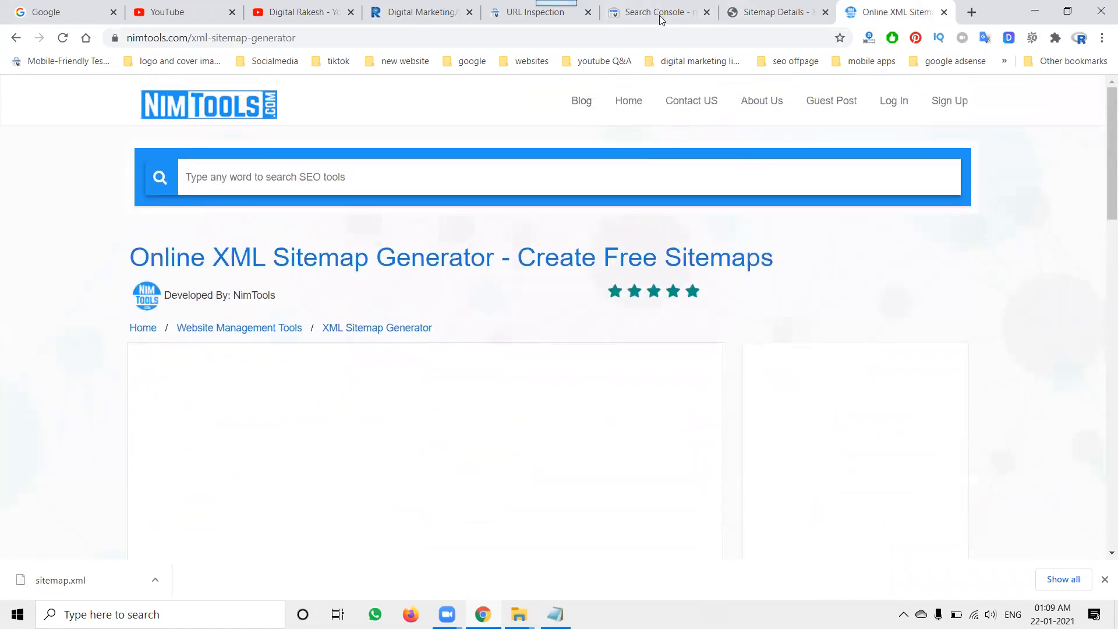
- Return to XML-Sitemaps.com, open the PRO Sitemaps page and compare page limits and pricing of the Free and PRO accounts
{"action": "left_click", "coordinate": [661, 16]}
{"action": "left_click", "coordinate": [767, 7]}
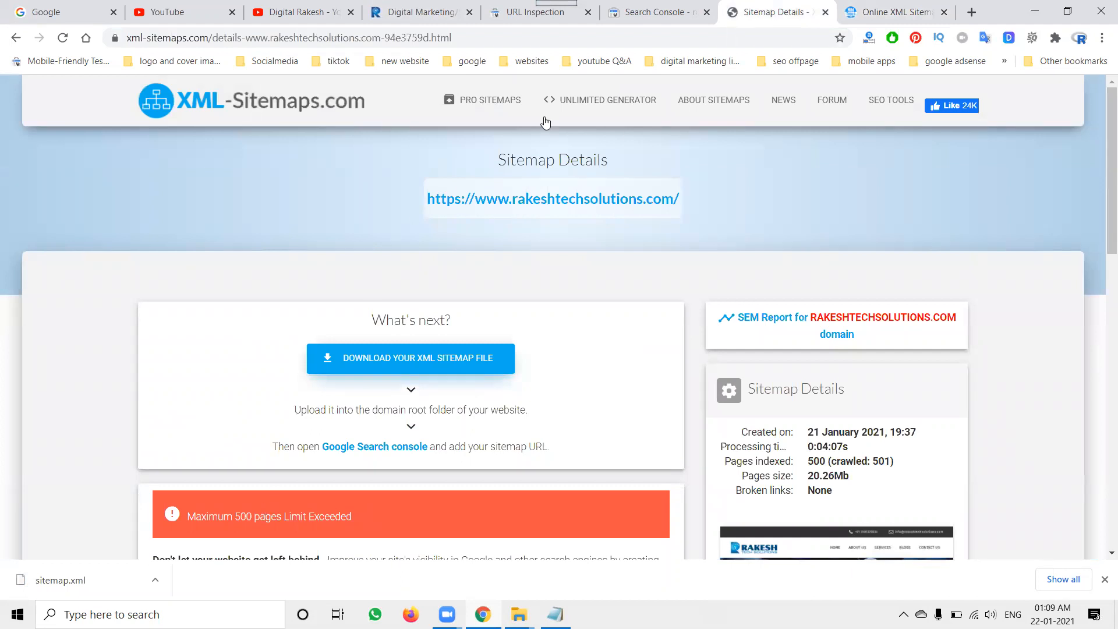
{"action": "left_click", "coordinate": [505, 102]}
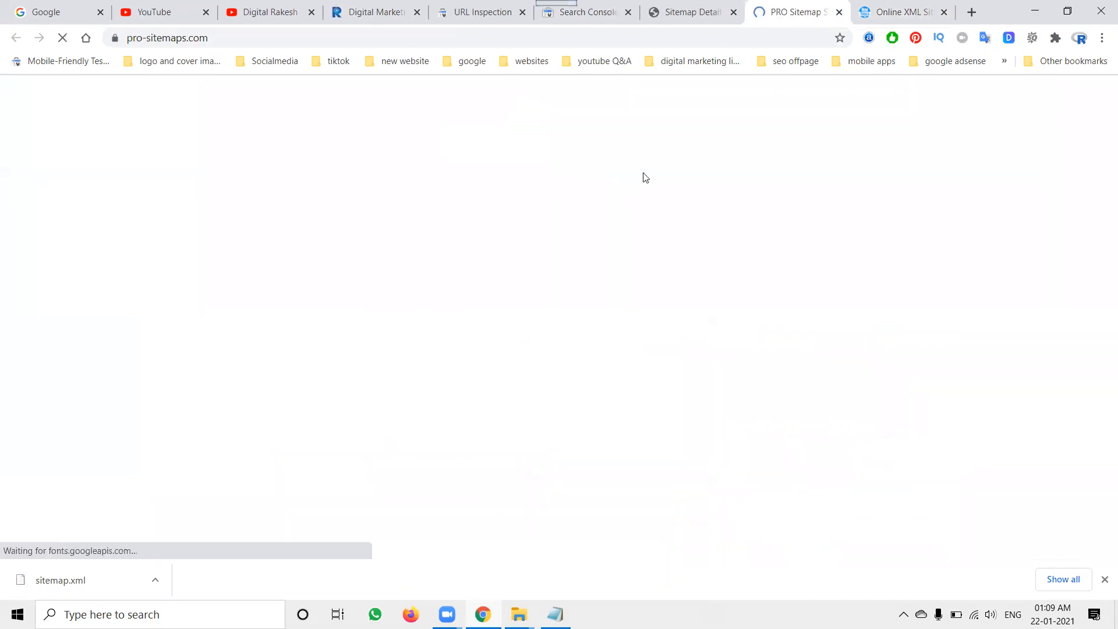
{"action": "scroll", "coordinate": [668, 216], "scroll_direction": "down", "scroll_amount": 5}
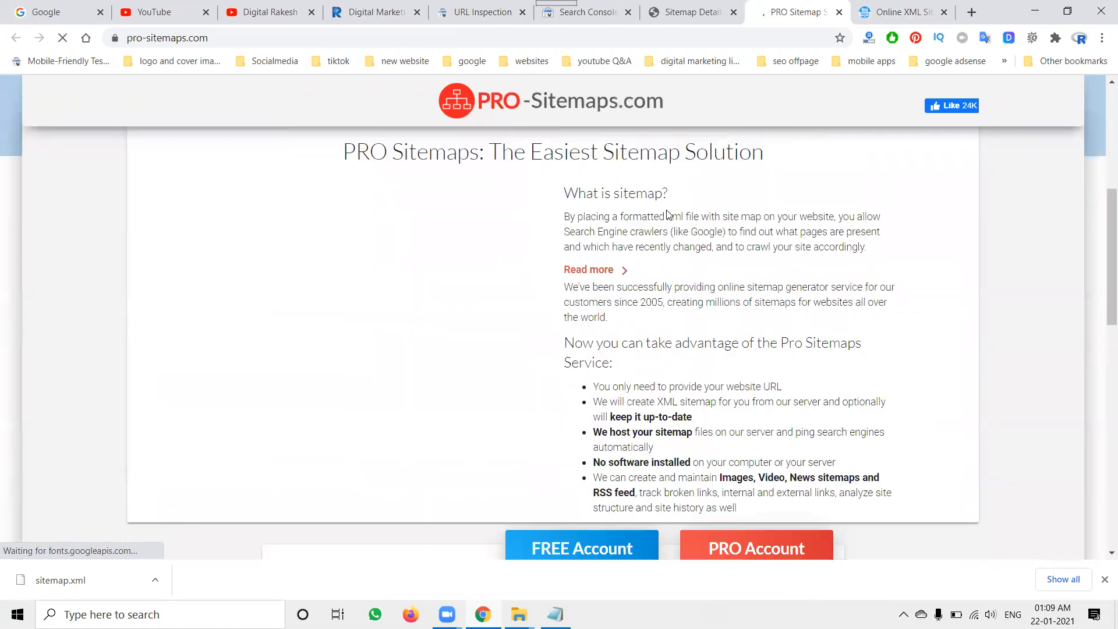
{"action": "scroll", "coordinate": [668, 215], "scroll_direction": "down", "scroll_amount": 4}
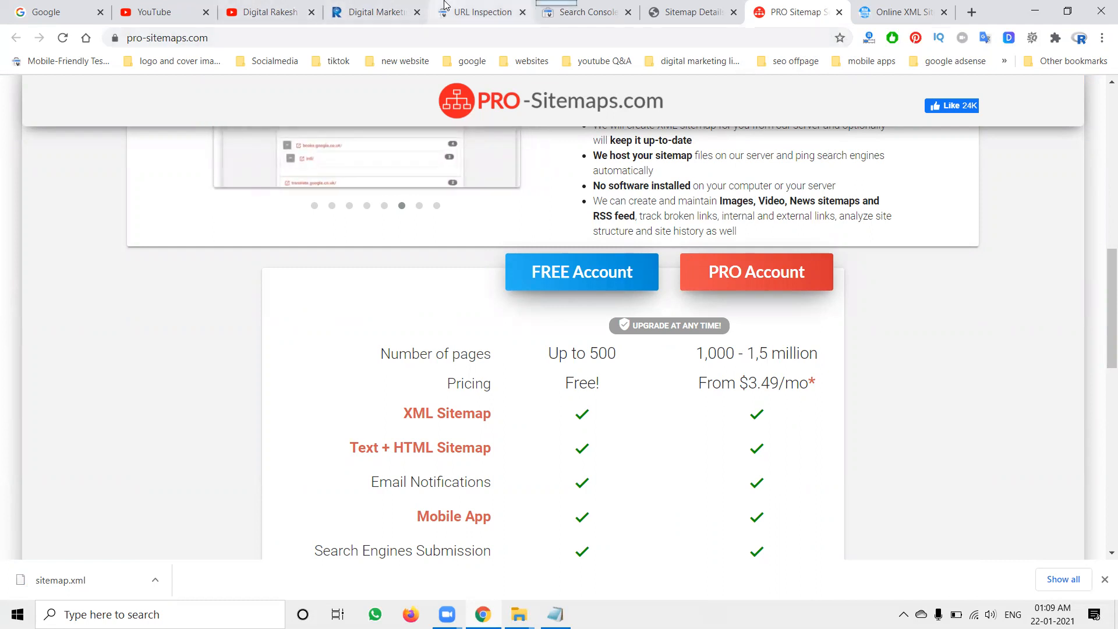
- Switch to Search Console's URL Inspection and rerun the live test for the "how-to-get-traffic-your-website-from-google-2019" URL
{"action": "left_click", "coordinate": [474, 11]}
{"action": "scroll", "coordinate": [821, 286], "scroll_direction": "down", "scroll_amount": 1}
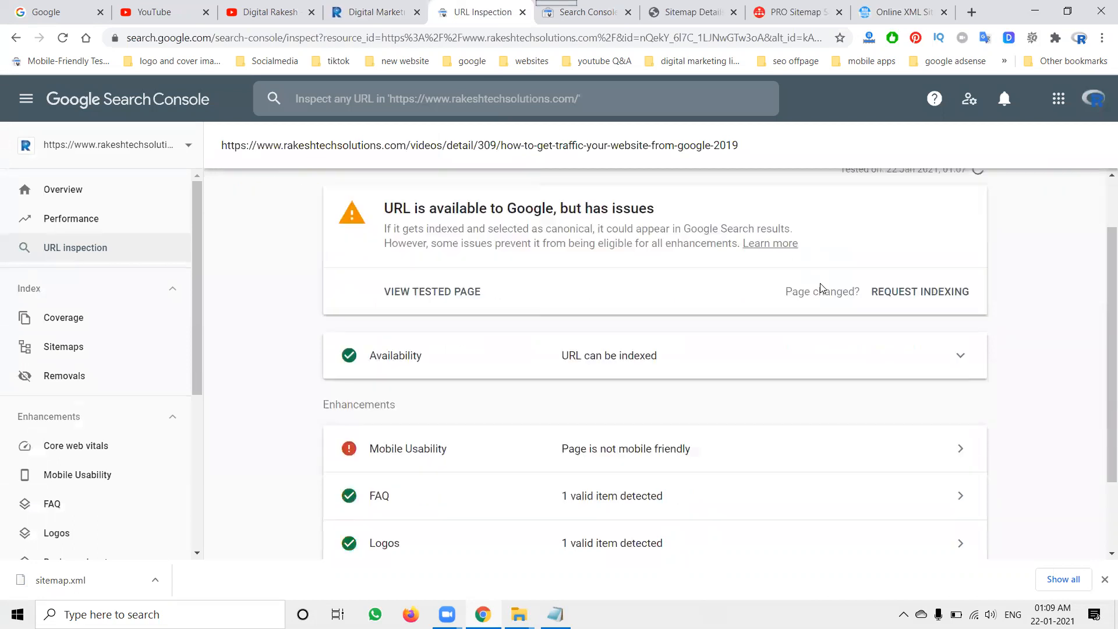
{"action": "scroll", "coordinate": [558, 441], "scroll_direction": "up", "scroll_amount": 1}
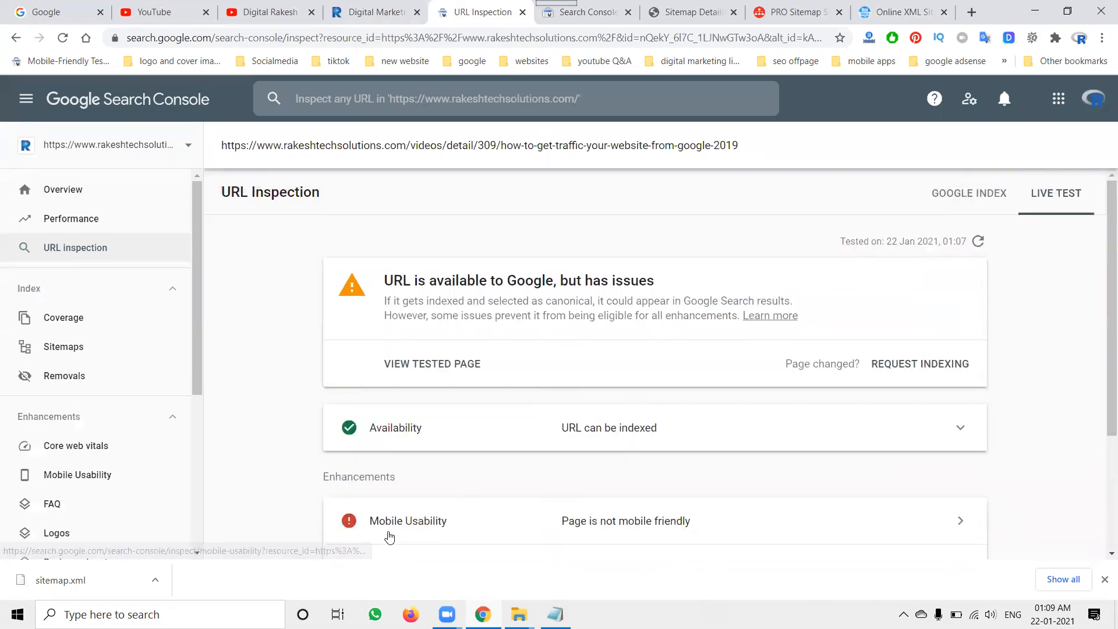
{"action": "left_click", "coordinate": [980, 241]}
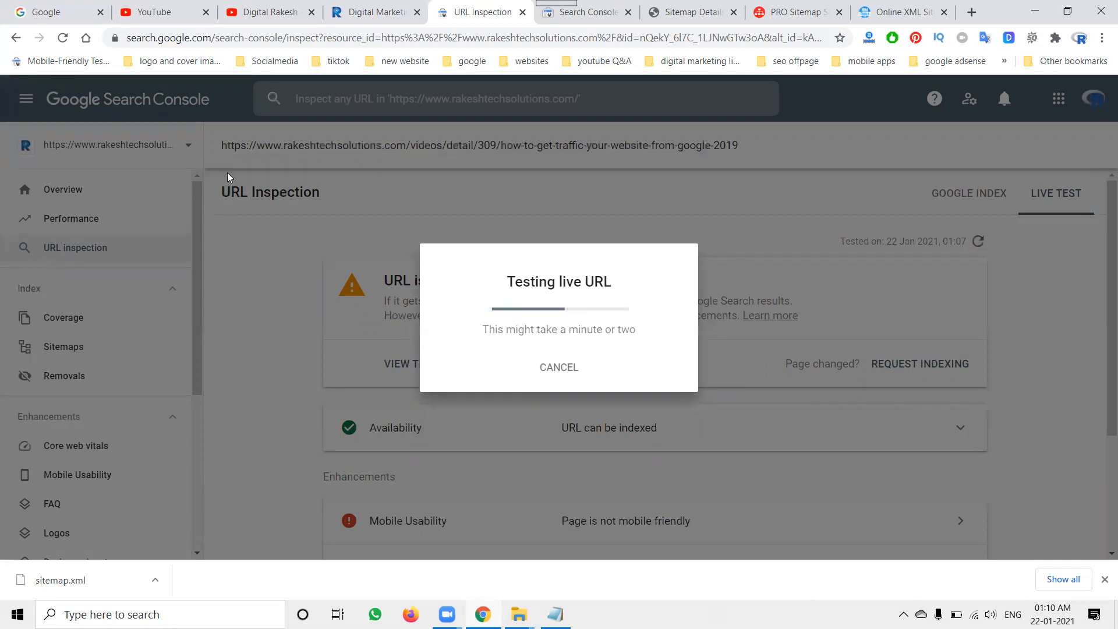
- Switch to the open YouTube channel's videos page
{"action": "left_click", "coordinate": [255, 22]}
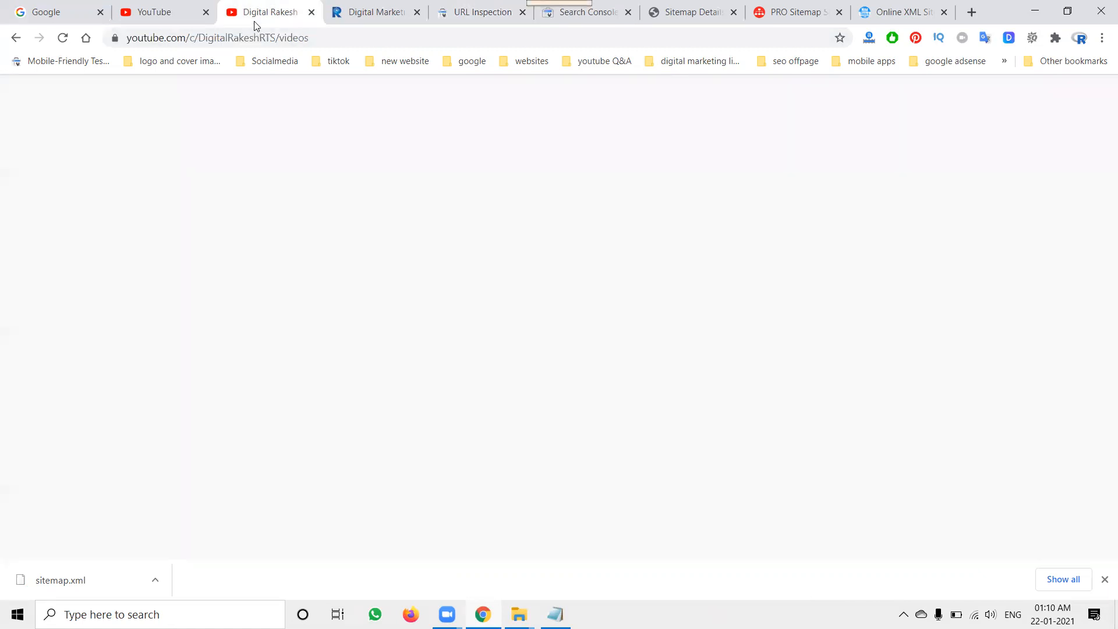